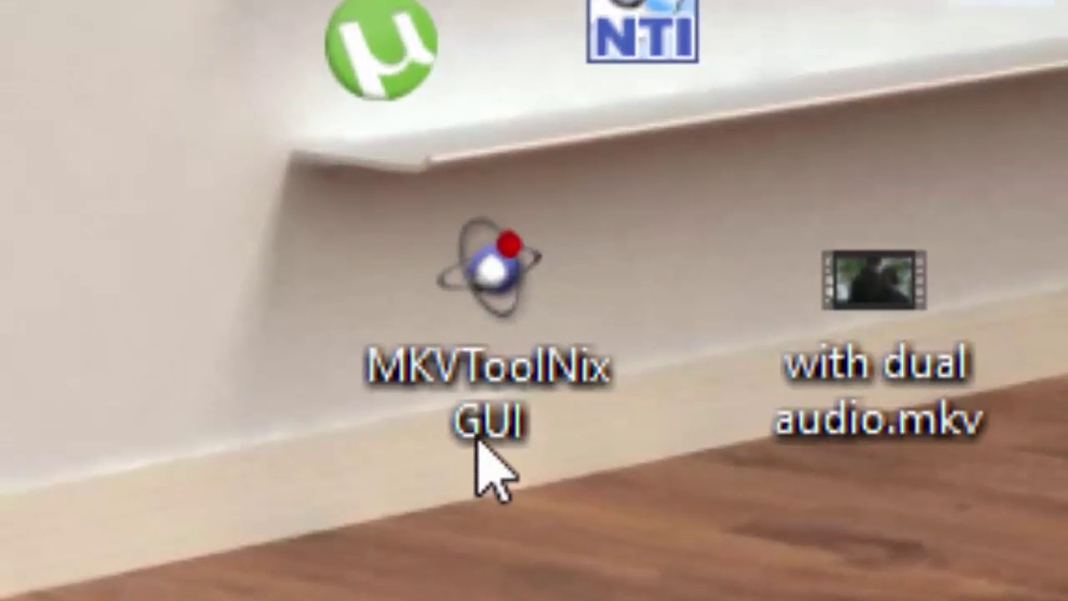
- Launch MKVToolNix GUI and minimize its window to return to the desktop
{"action": "double_click", "coordinate": [506, 433]}
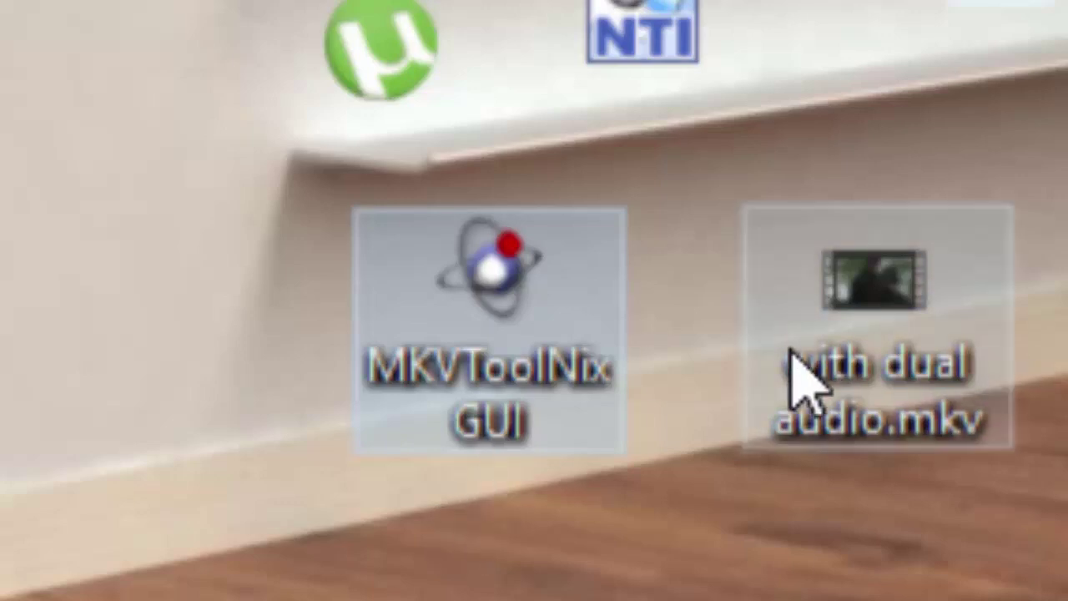
{"action": "double_click", "coordinate": [492, 401]}
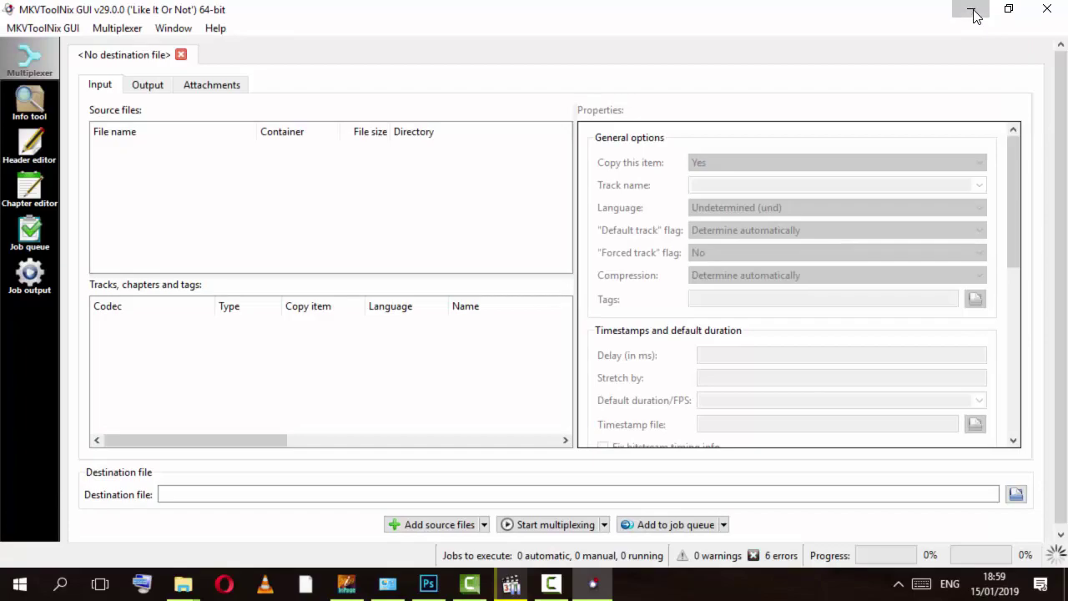
{"action": "left_click", "coordinate": [973, 12]}
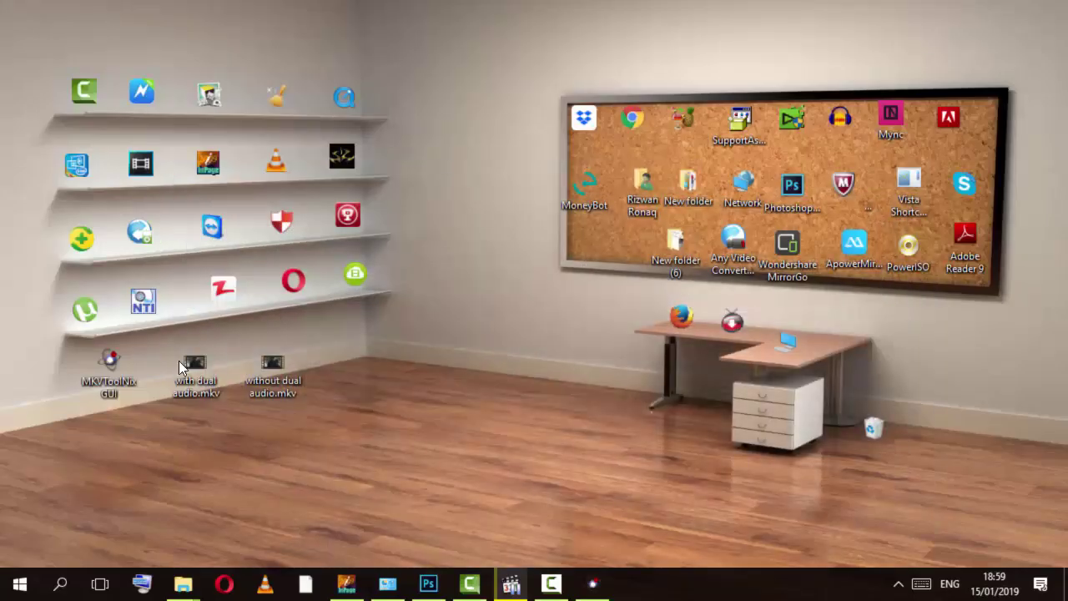
{"action": "left_click_drag", "start_coordinate": [351, 355], "coordinate": [172, 419]}
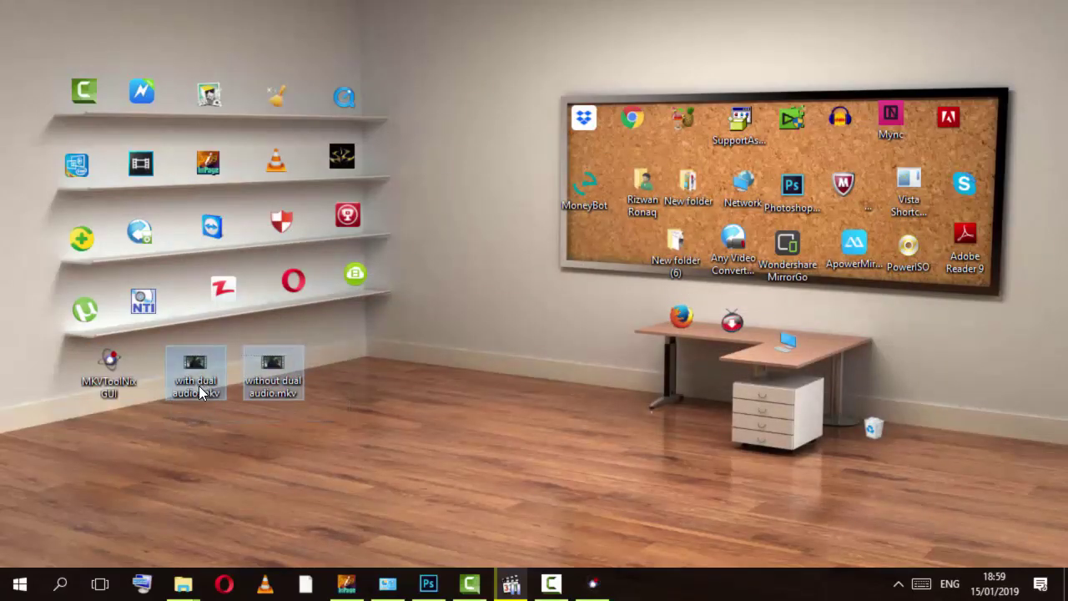
{"action": "mouse_move", "coordinate": [182, 392]}
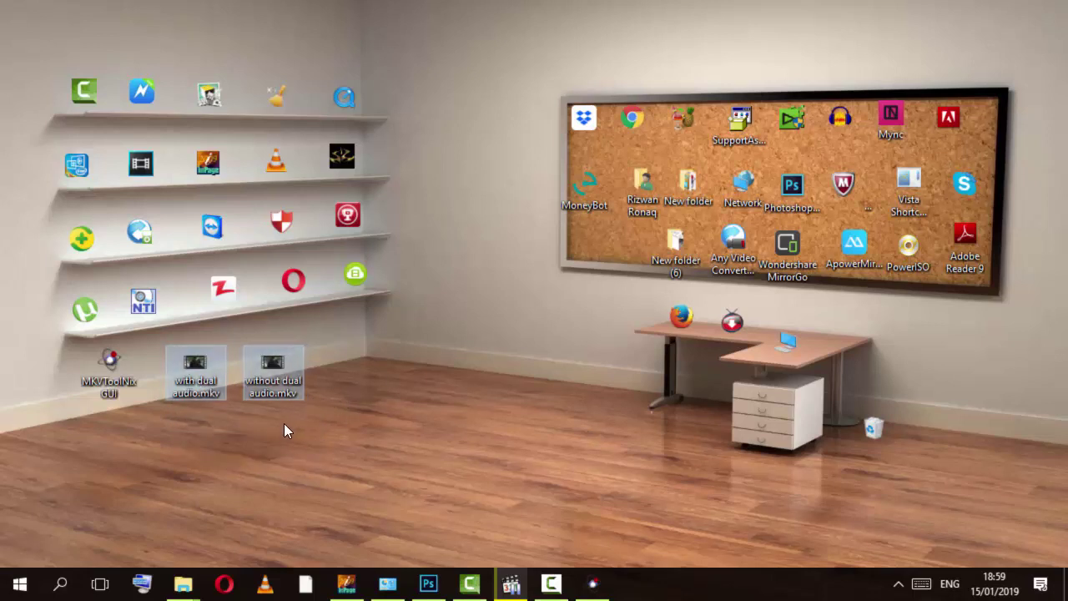
{"action": "left_click", "coordinate": [359, 413]}
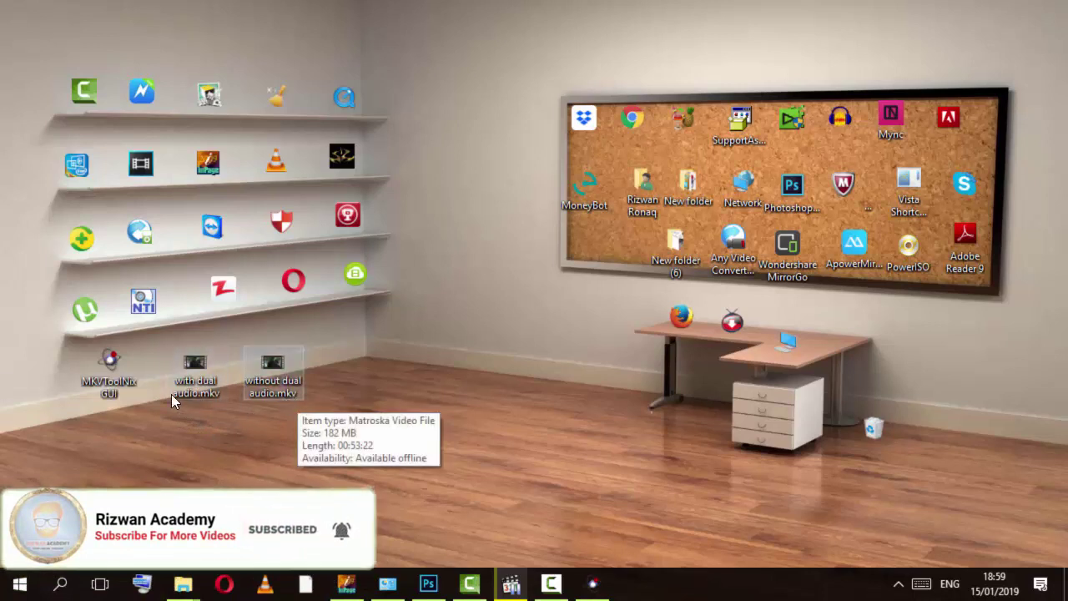
- Open the desktop video "without dual audio.mkv", pause it, and examine which audio tracks it offers
{"action": "double_click", "coordinate": [274, 391]}
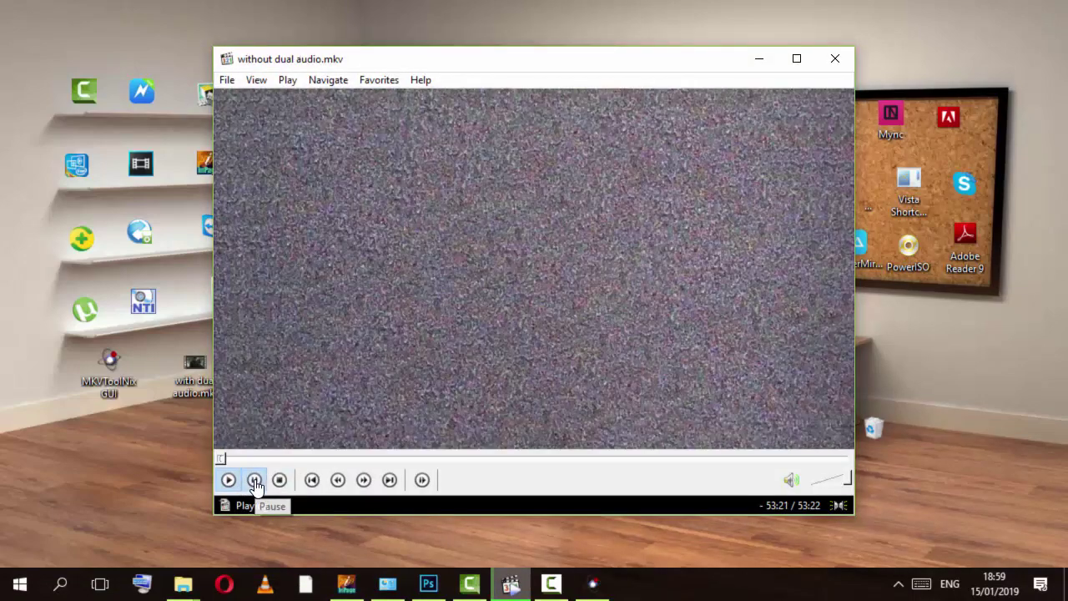
{"action": "left_click", "coordinate": [254, 479]}
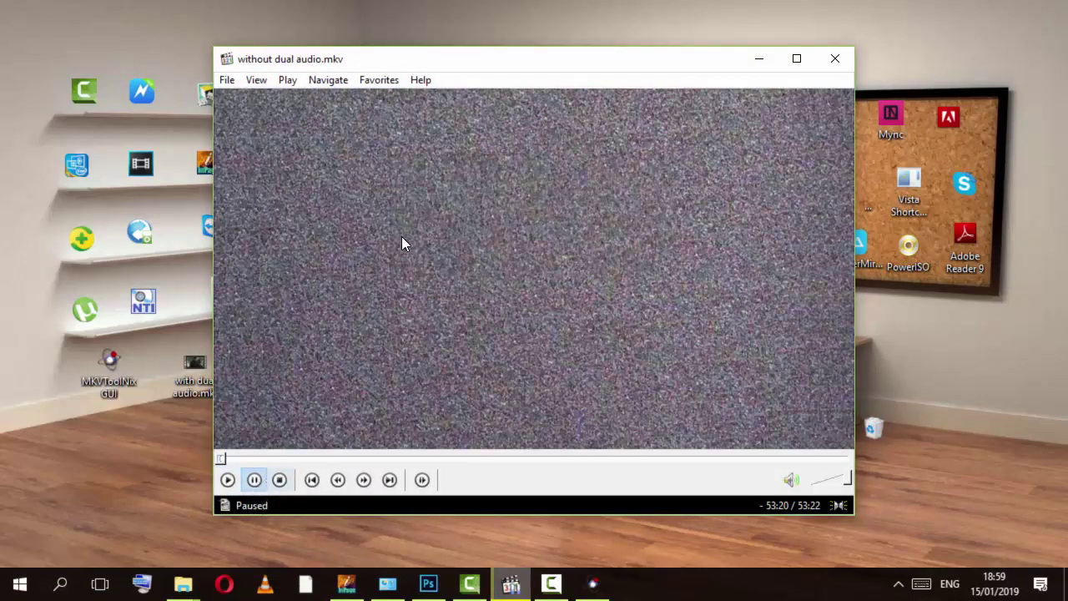
{"action": "left_click", "coordinate": [285, 83]}
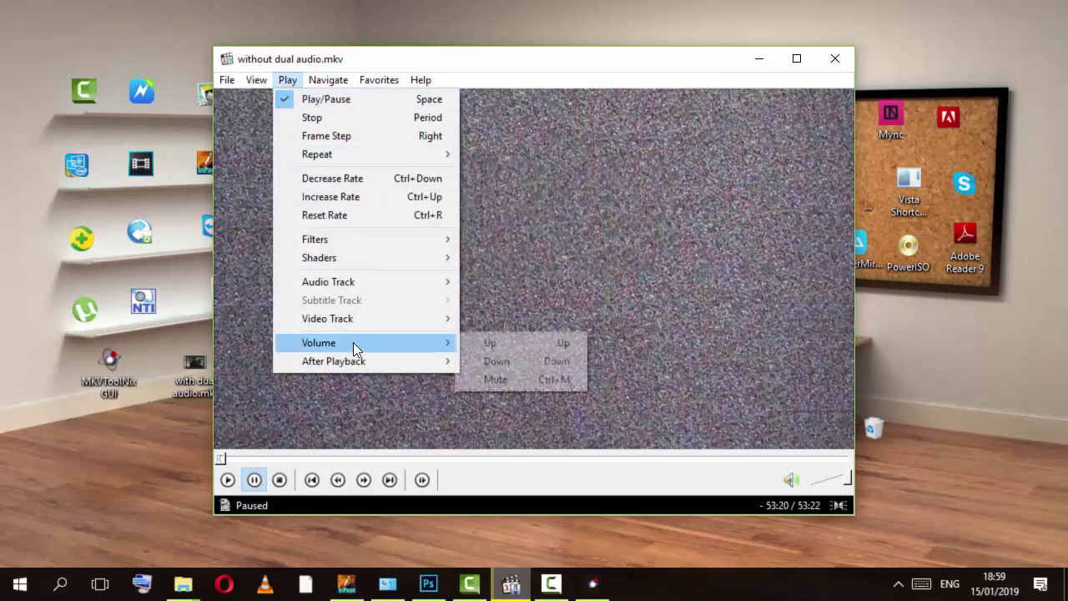
{"action": "mouse_move", "coordinate": [325, 289]}
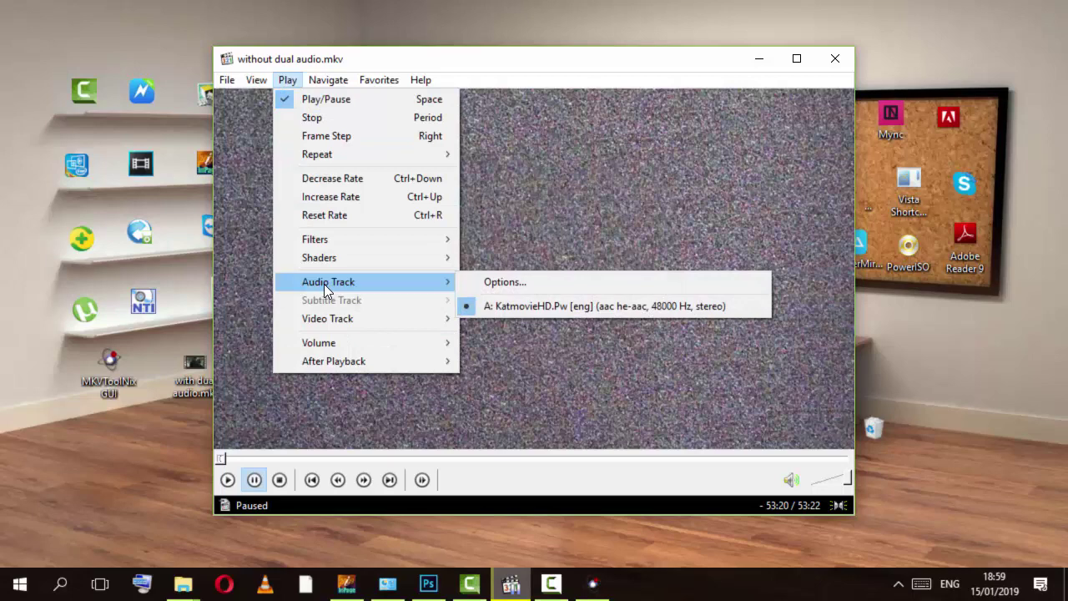
{"action": "mouse_move", "coordinate": [367, 283]}
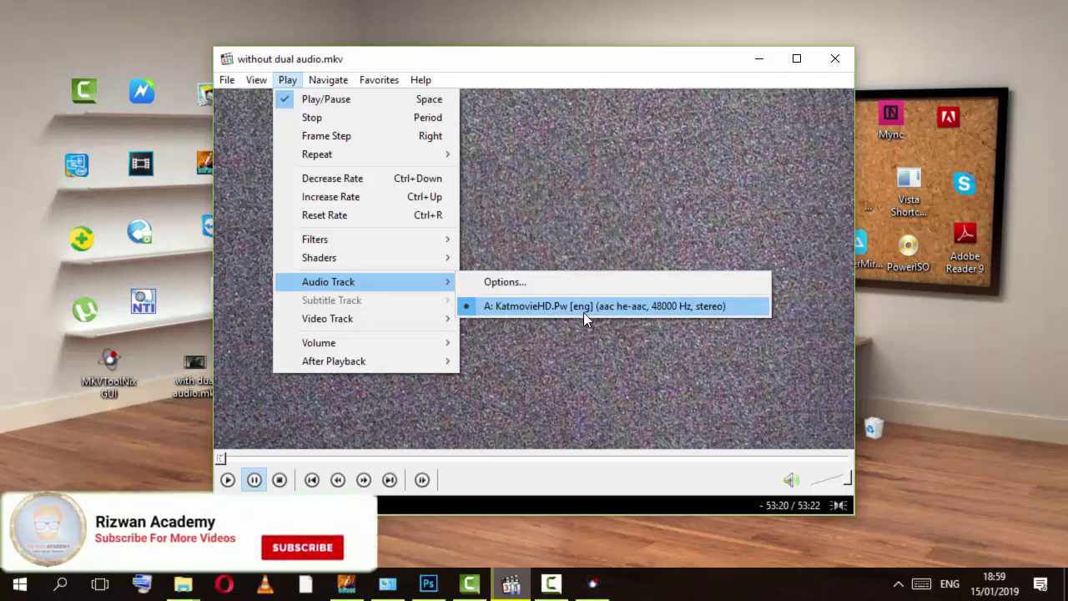
{"action": "key", "text": "Escape"}
- Play the video from a scene nearly 3 minutes in, recheck its audio track list, and close the player
{"action": "left_click", "coordinate": [255, 459]}
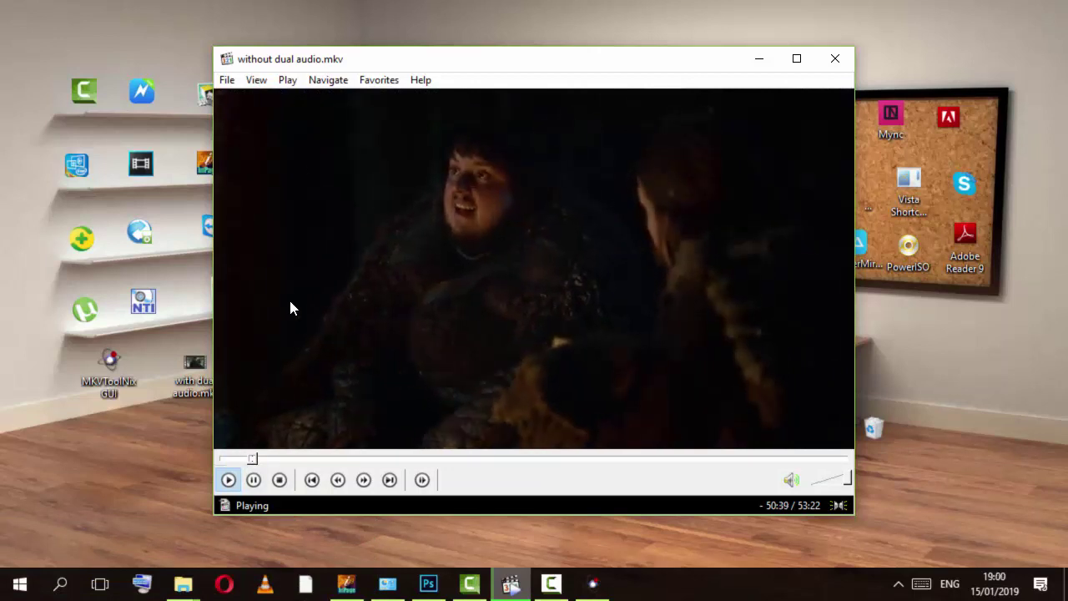
{"action": "left_click", "coordinate": [287, 80]}
{"action": "mouse_move", "coordinate": [424, 284]}
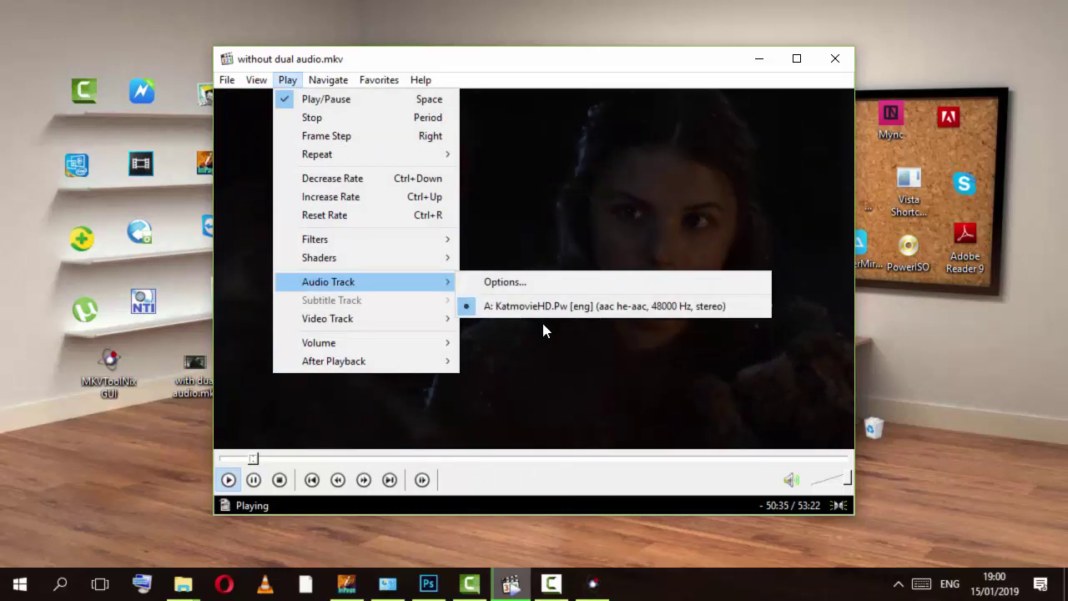
{"action": "left_click", "coordinate": [538, 386]}
{"action": "left_click", "coordinate": [254, 479]}
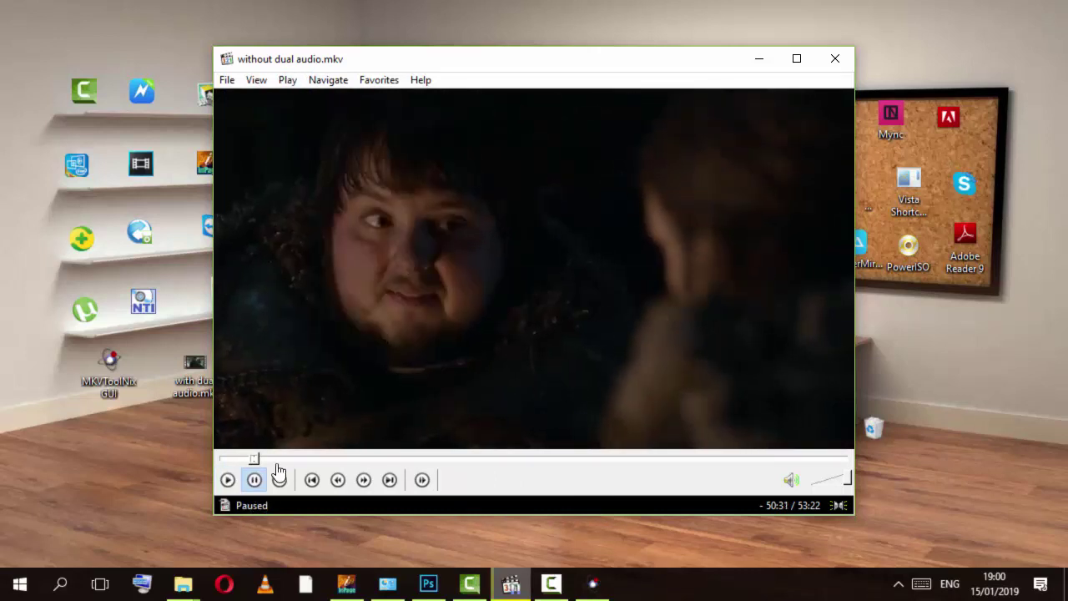
{"action": "left_click", "coordinate": [228, 480]}
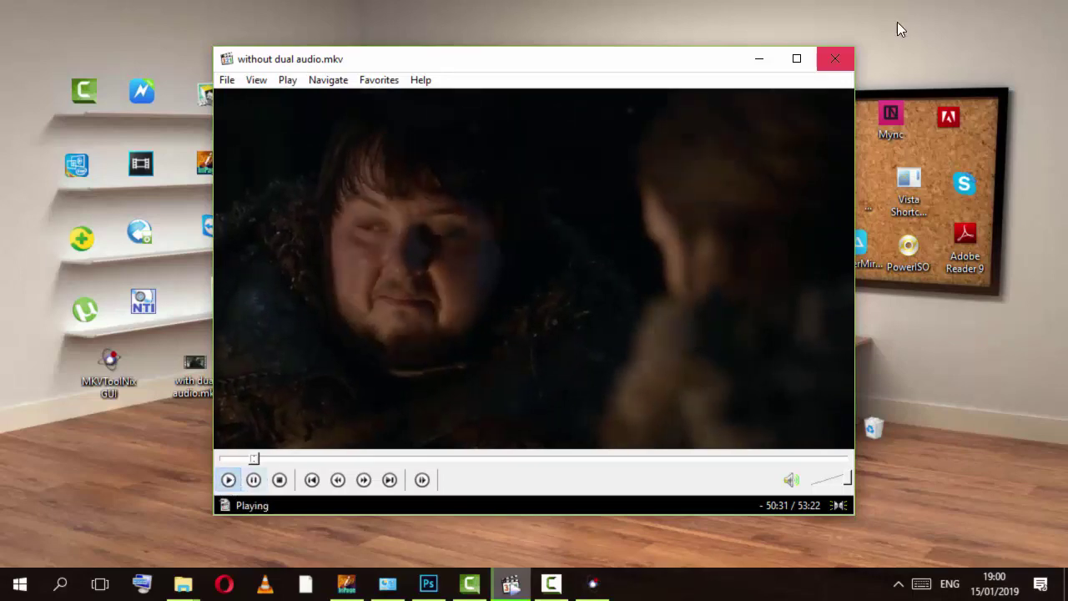
{"action": "left_click", "coordinate": [834, 58]}
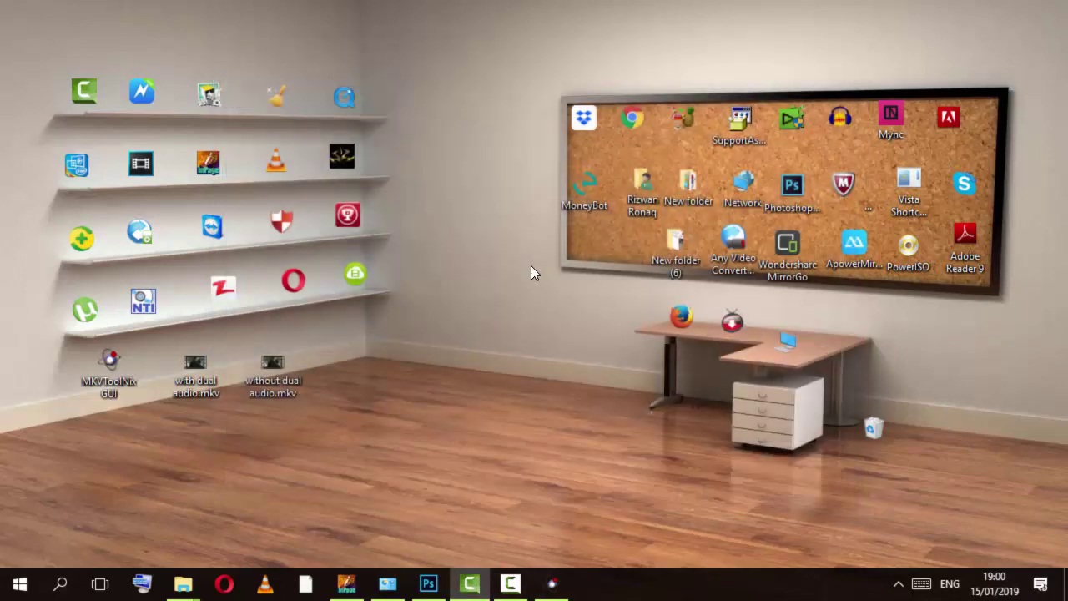
- Open "with dual audio.mkv", pause it about 3 minutes in, and examine its available audio tracks
{"action": "double_click", "coordinate": [198, 388]}
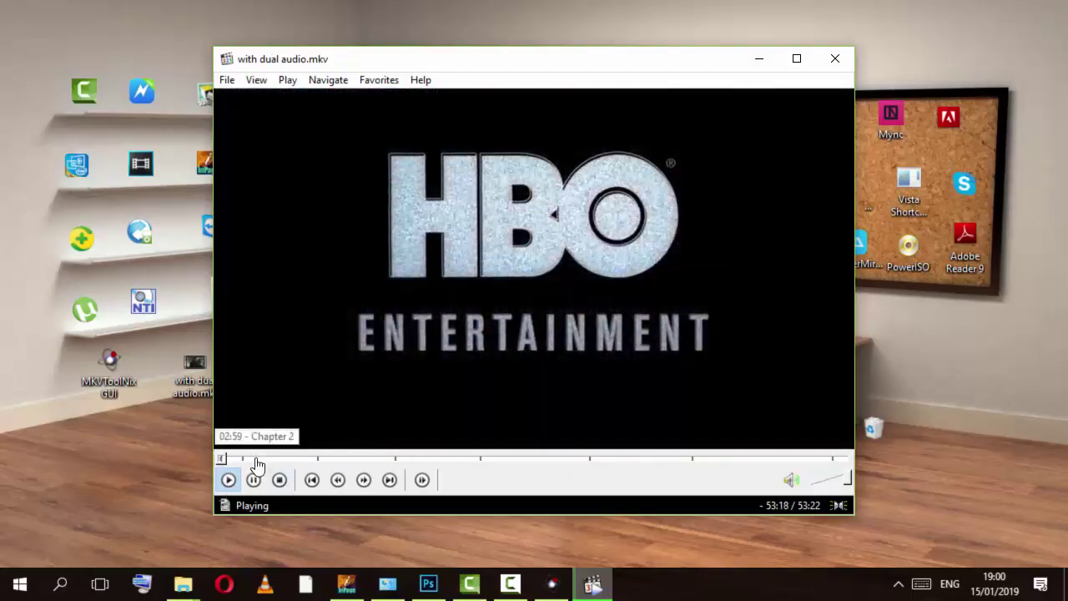
{"action": "left_click", "coordinate": [256, 458]}
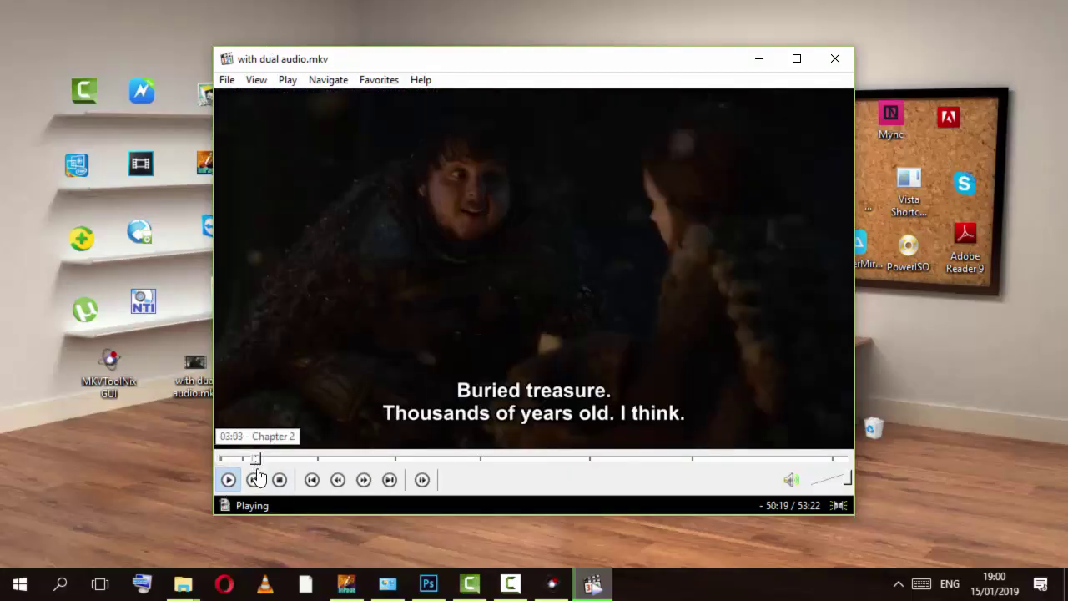
{"action": "left_click", "coordinate": [255, 479]}
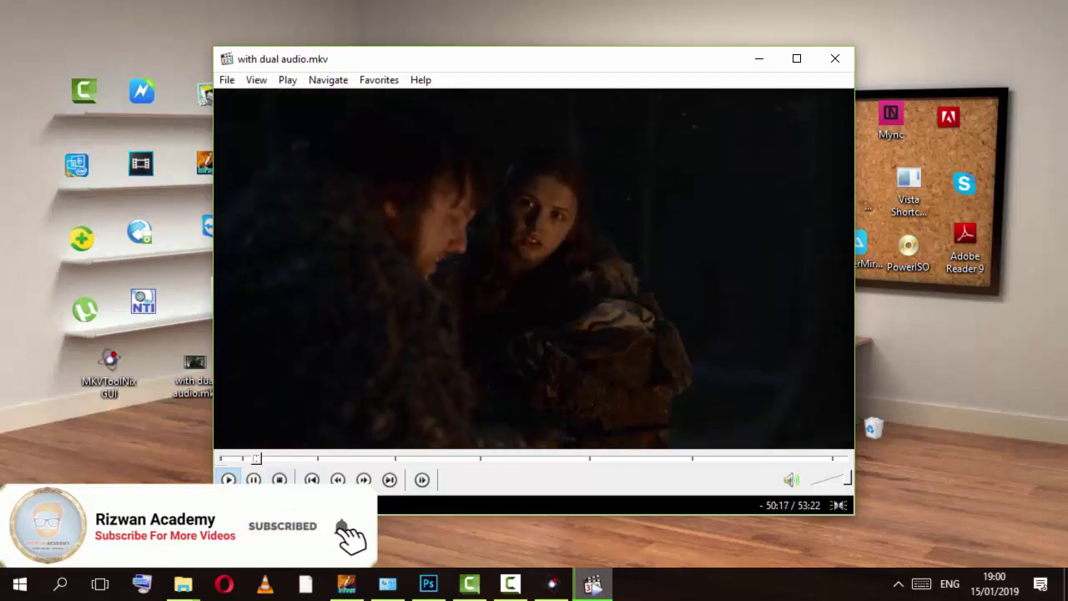
{"action": "left_click", "coordinate": [287, 80]}
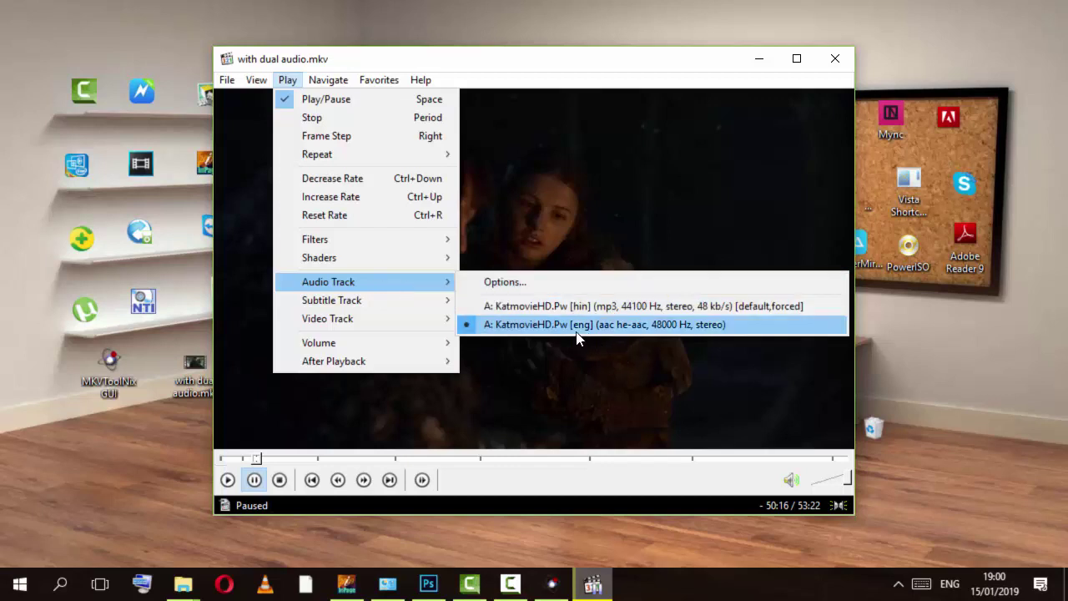
- Switch playback to the Hindi (hin) MP3 audio track, listen to it briefly, and close the player
{"action": "left_click", "coordinate": [619, 307]}
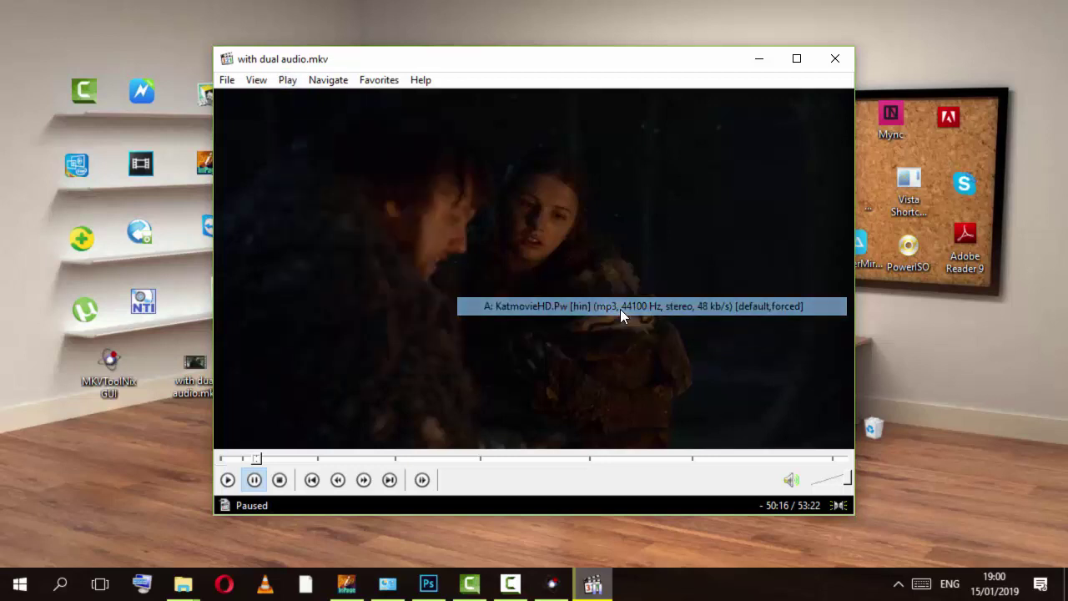
{"action": "left_click", "coordinate": [227, 481]}
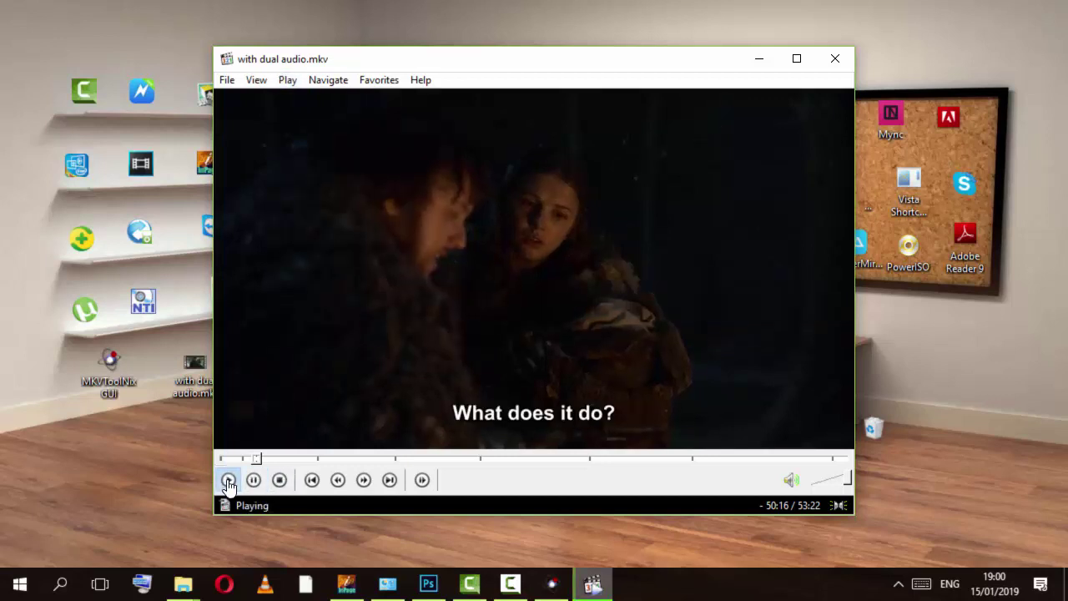
{"action": "left_click", "coordinate": [254, 481]}
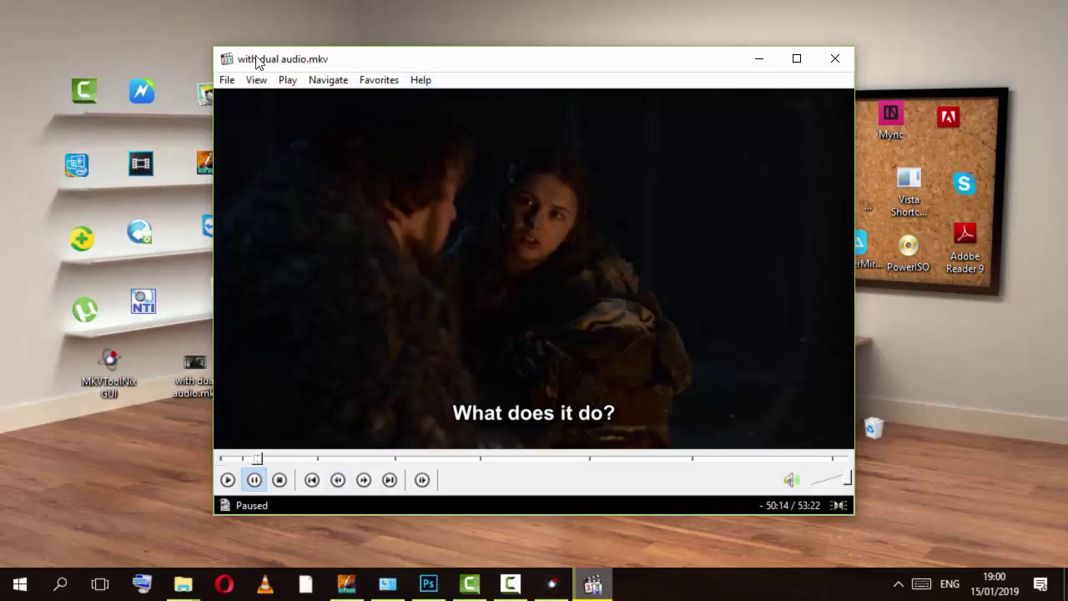
{"action": "left_click", "coordinate": [835, 59]}
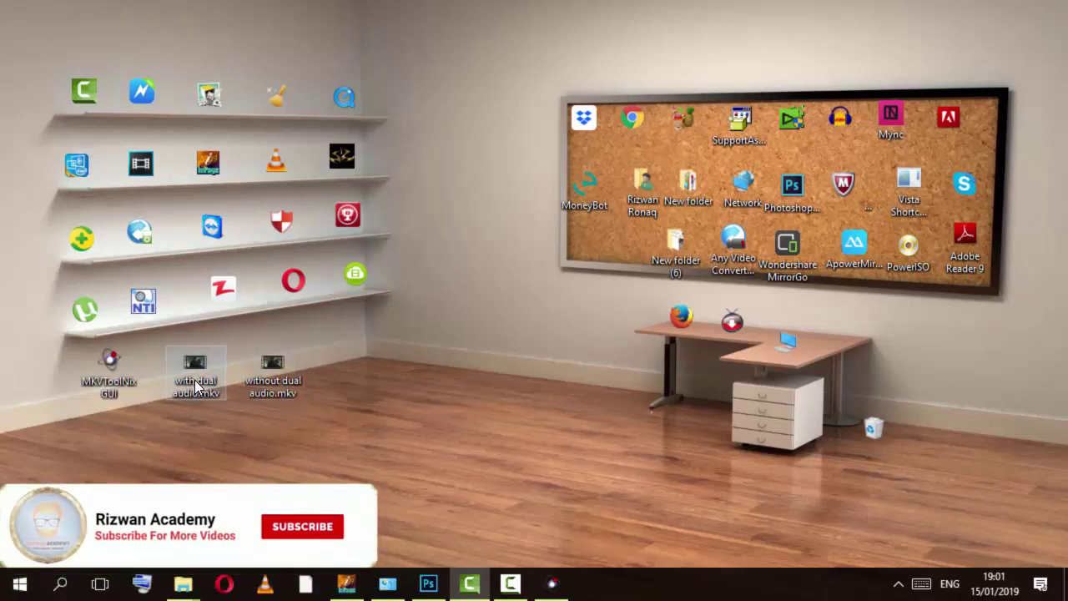
- Add "with dual audio.mkv" from the desktop as a source file in the MKVToolNix multiplexer and review its tracks
{"action": "left_click_drag", "start_coordinate": [191, 387], "coordinate": [387, 221]}
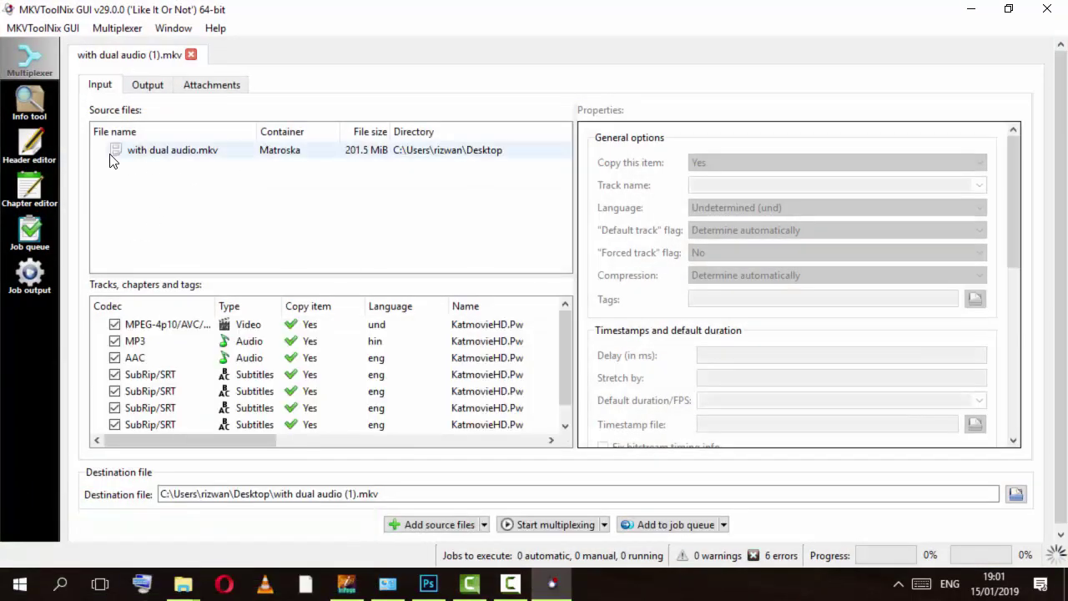
{"action": "scroll", "coordinate": [182, 352], "scroll_direction": "down", "scroll_amount": 2}
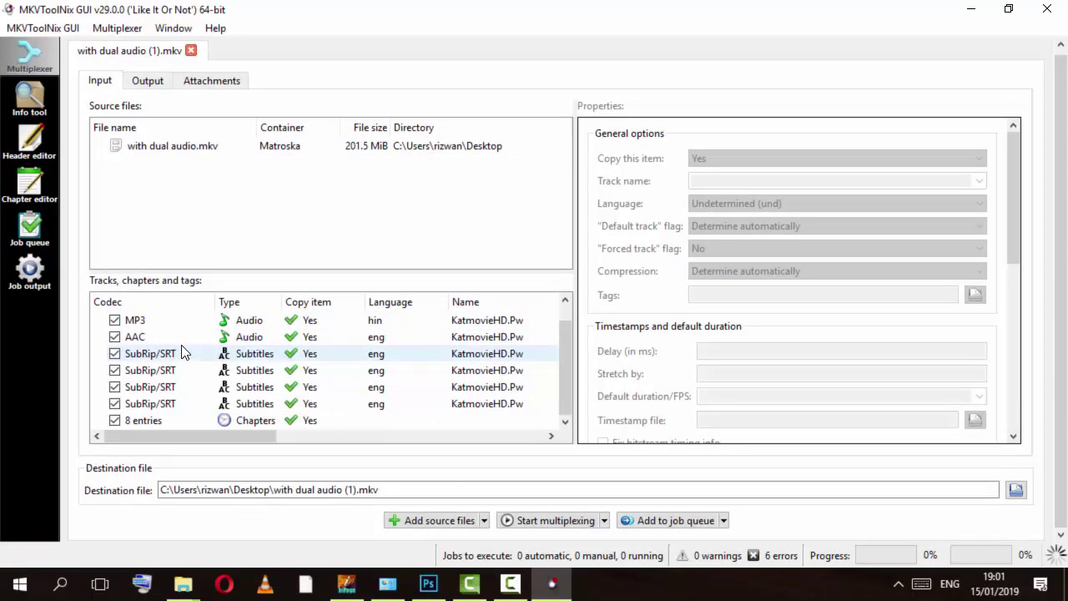
{"action": "scroll", "coordinate": [330, 375], "scroll_direction": "up", "scroll_amount": 2}
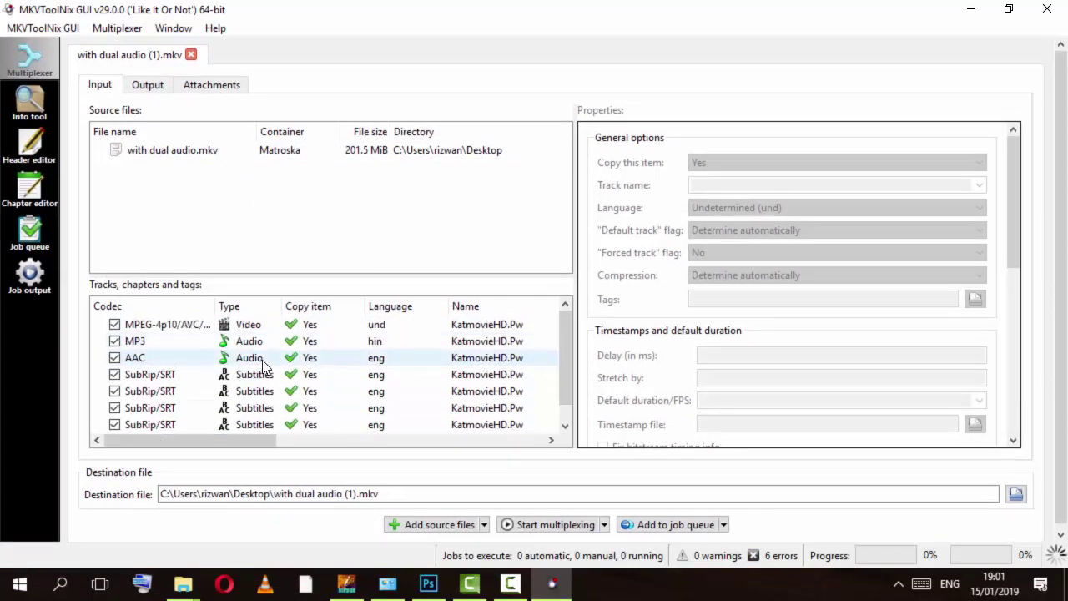
- Exclude the MPEG-4 video track and the English AAC audio track from the output, keeping the Hindi MP3 audio
{"action": "left_click", "coordinate": [115, 325]}
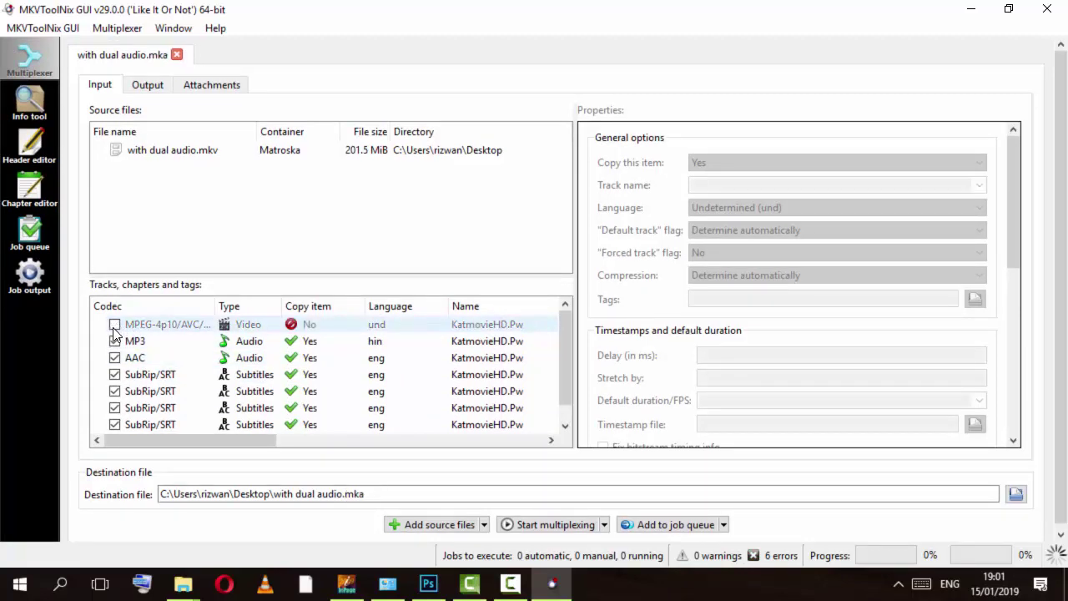
{"action": "scroll", "coordinate": [148, 372], "scroll_direction": "down", "scroll_amount": 1}
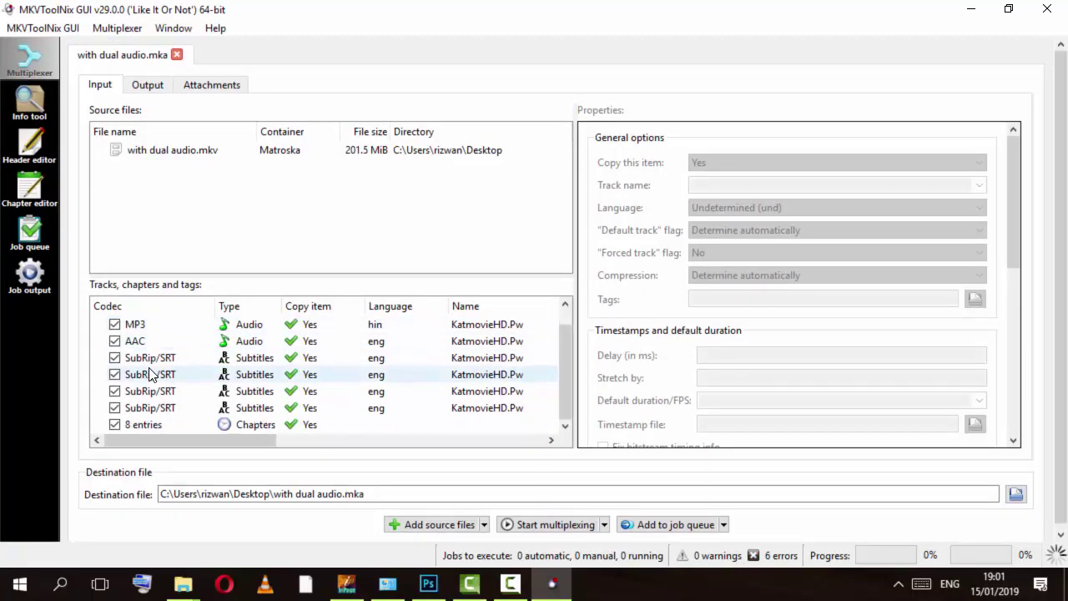
{"action": "scroll", "coordinate": [150, 370], "scroll_direction": "up", "scroll_amount": 1}
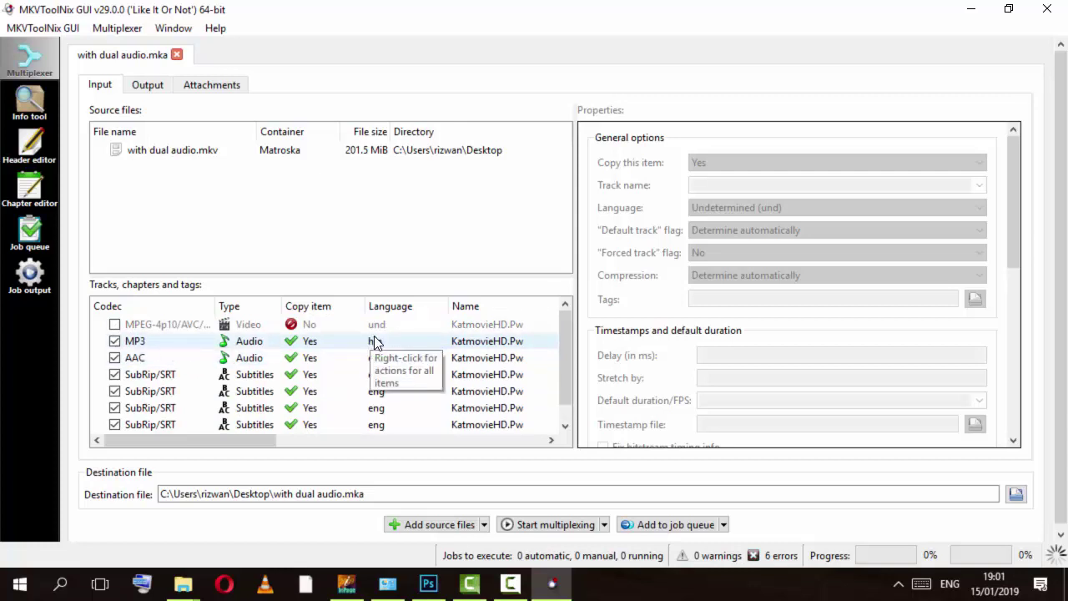
{"action": "left_click", "coordinate": [115, 358]}
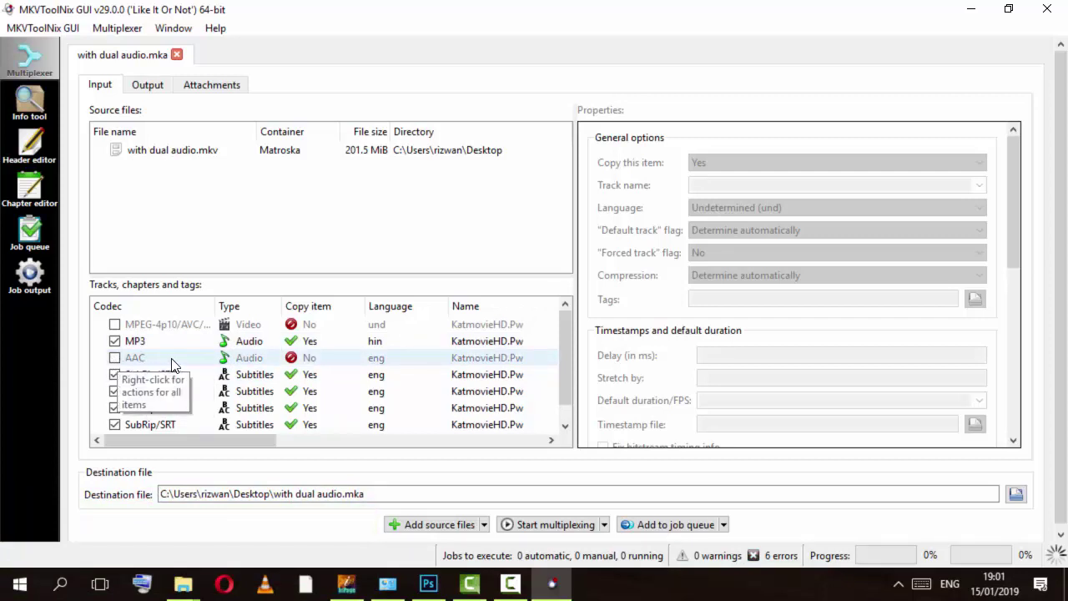
- Exclude all four SubRip/SRT subtitle tracks and the chapters entry from the output
{"action": "scroll", "coordinate": [173, 364], "scroll_direction": "down", "scroll_amount": 1}
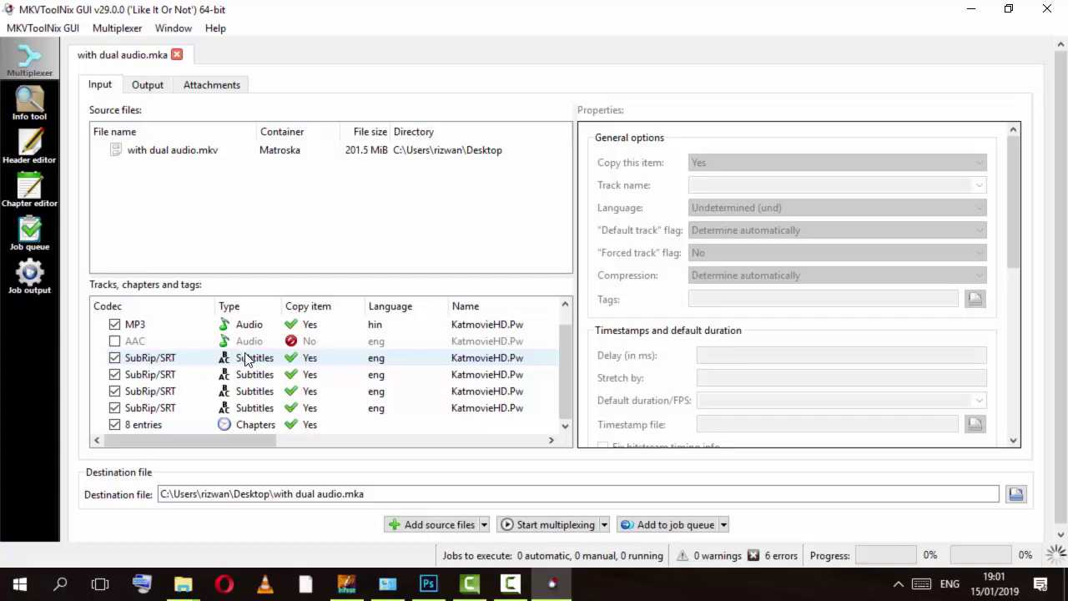
{"action": "left_click", "coordinate": [151, 360]}
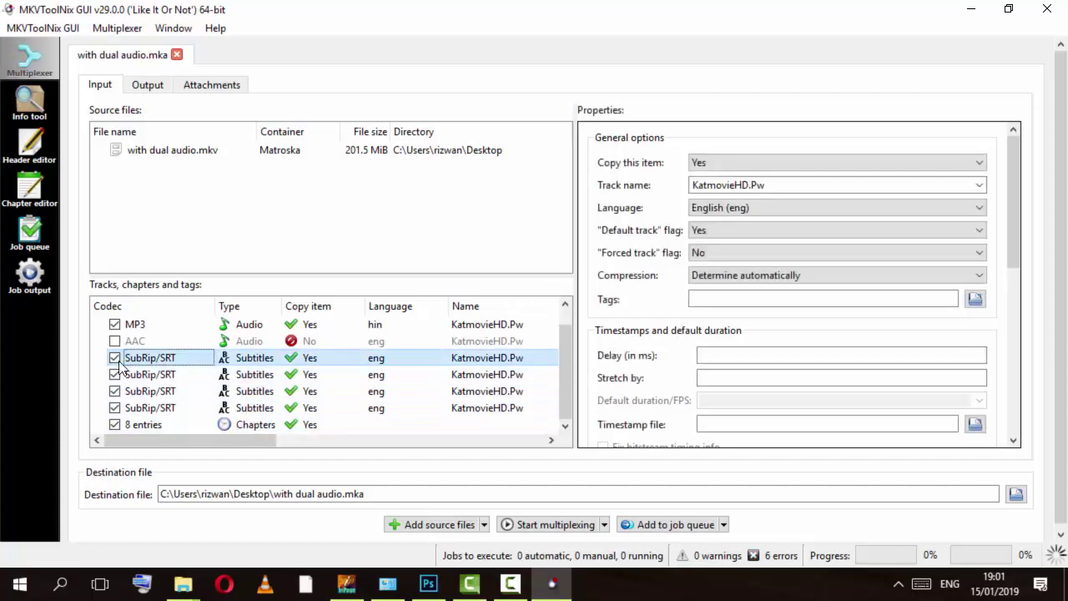
{"action": "left_click", "coordinate": [114, 358]}
{"action": "left_click", "coordinate": [115, 375]}
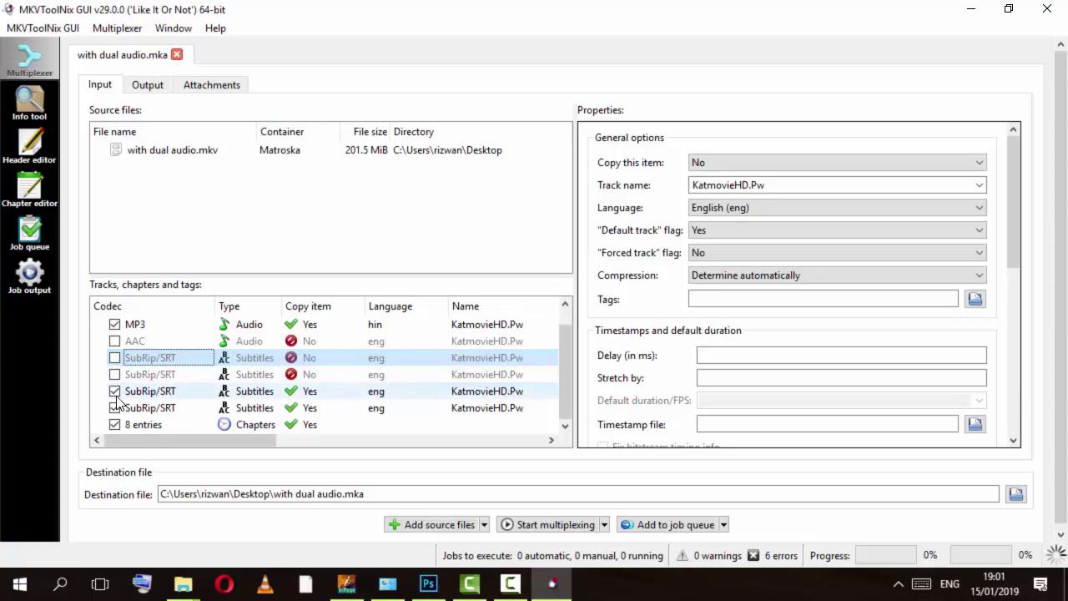
{"action": "left_click", "coordinate": [114, 392]}
{"action": "left_click", "coordinate": [114, 408]}
{"action": "left_click", "coordinate": [114, 424]}
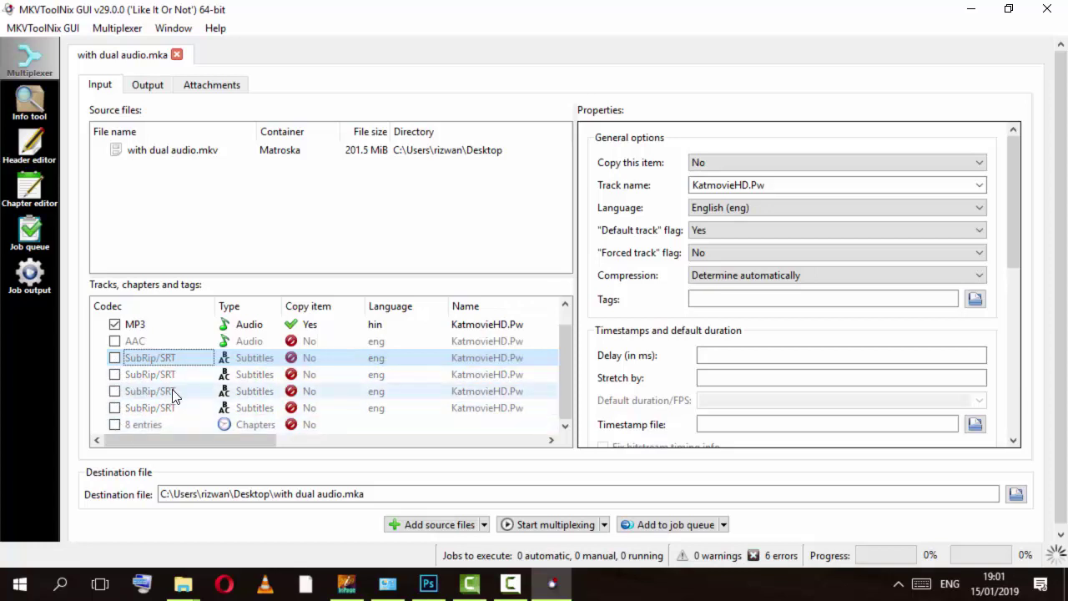
- Multiplex the Hindi MP3 track into "with dual audio.mka" and move the output file beside the other media files on the desktop
{"action": "scroll", "coordinate": [136, 400], "scroll_direction": "up", "scroll_amount": 1}
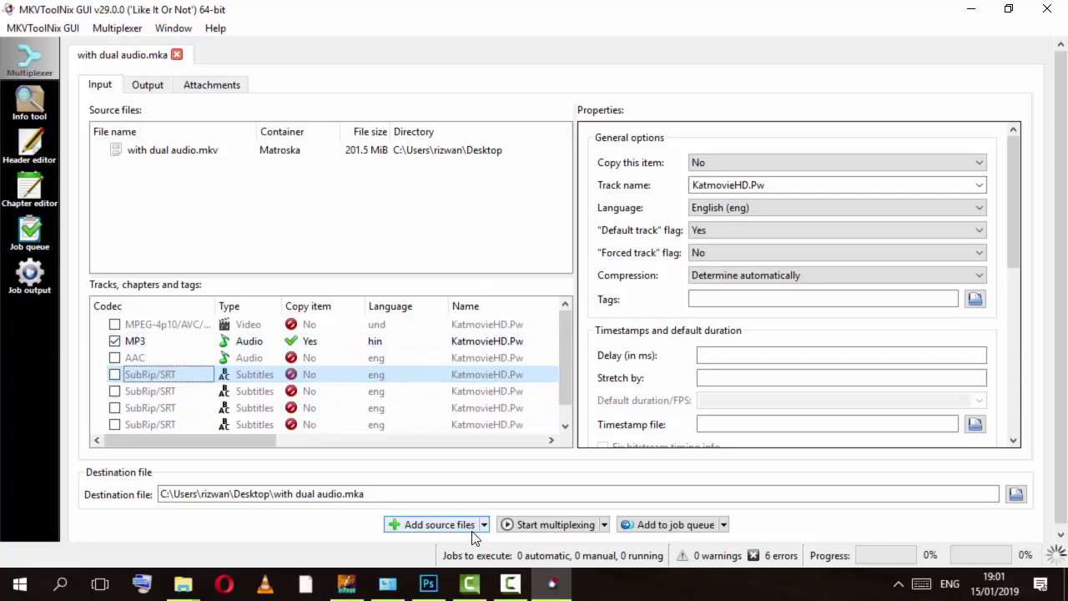
{"action": "left_click", "coordinate": [539, 525]}
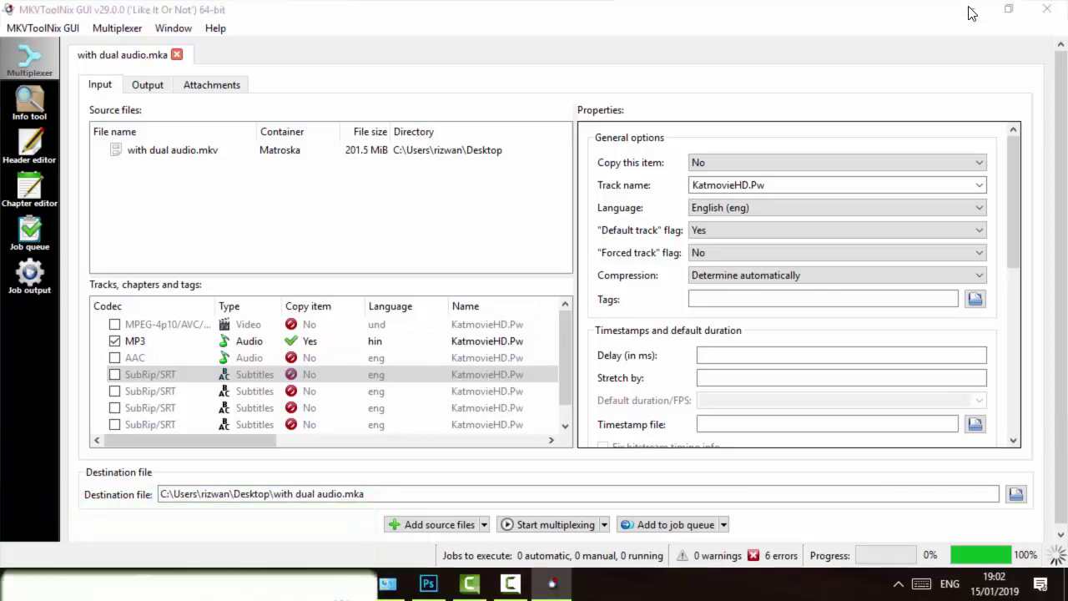
{"action": "left_click", "coordinate": [970, 12]}
{"action": "left_click_drag", "start_coordinate": [34, 40], "coordinate": [424, 343]}
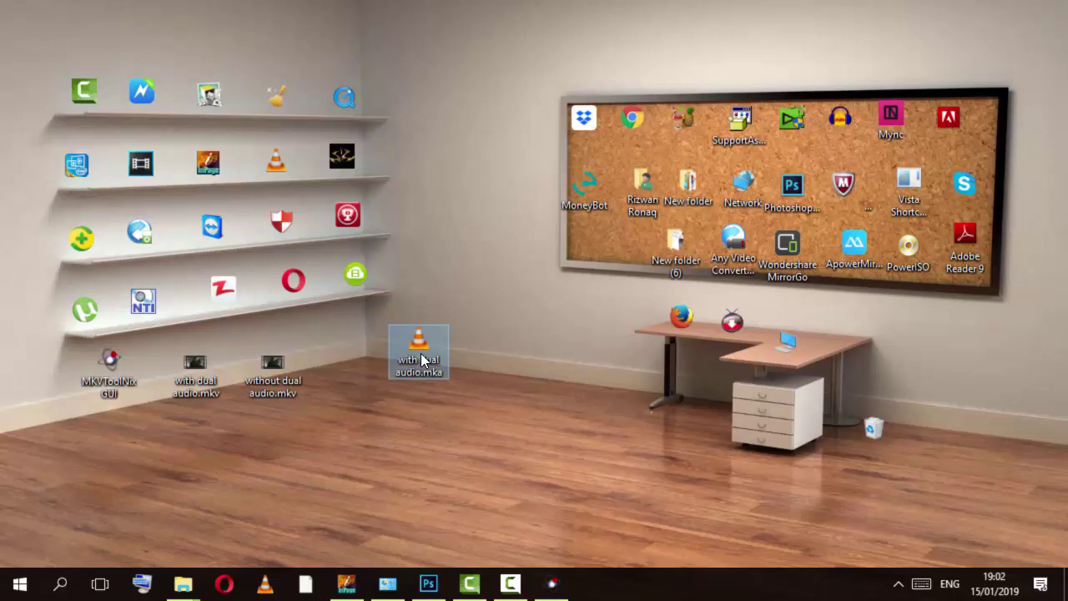
- Play "with dual audio.mka" in VLC, skip to about 02:13 to check the extracted audio, and close the player
{"action": "double_click", "coordinate": [421, 365]}
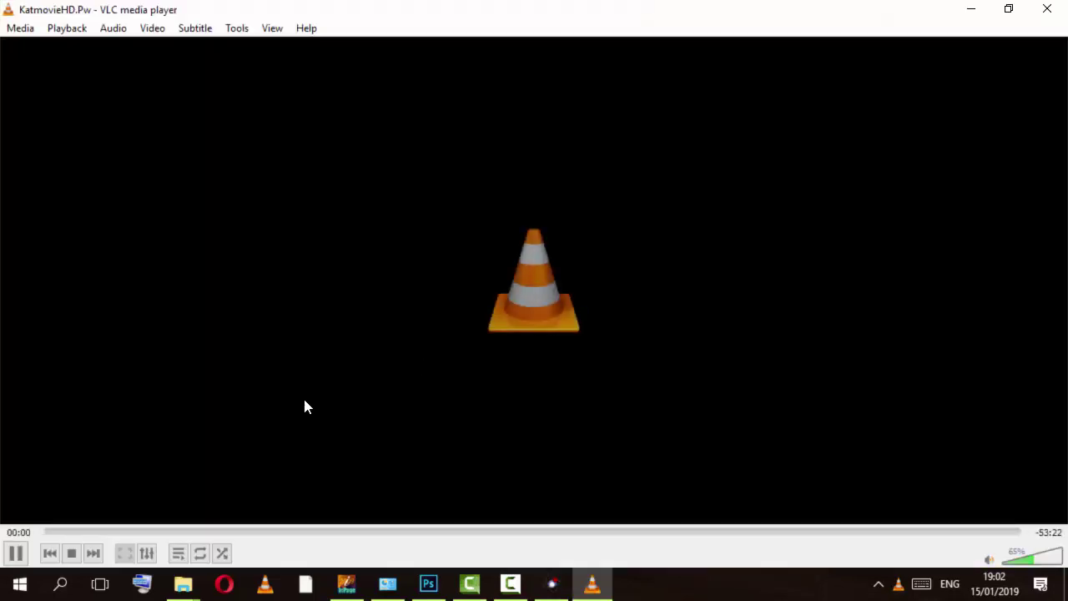
{"action": "left_click", "coordinate": [81, 531]}
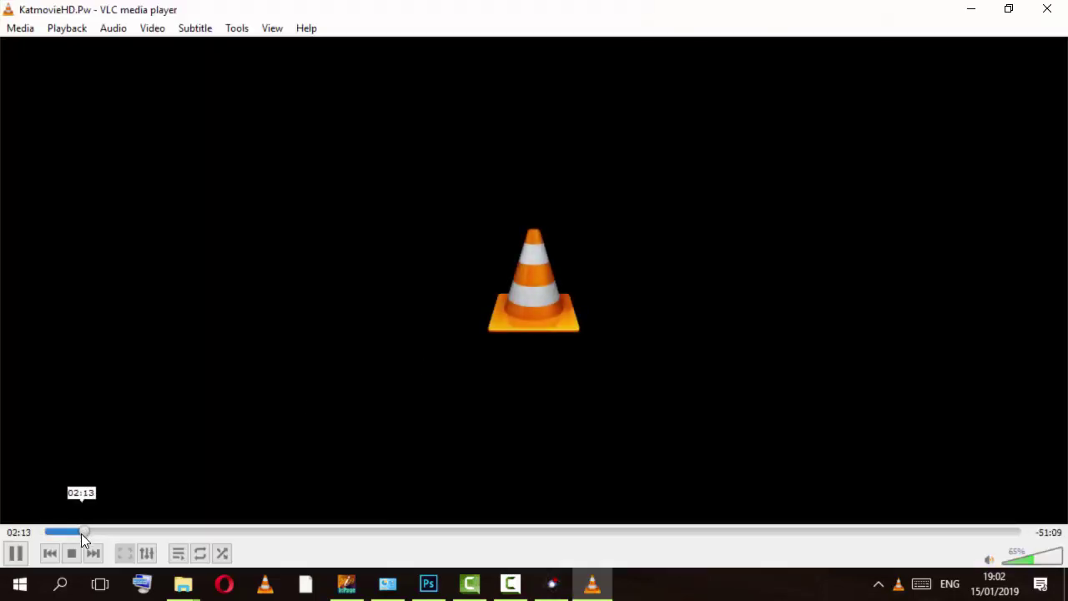
{"action": "left_click", "coordinate": [1032, 16]}
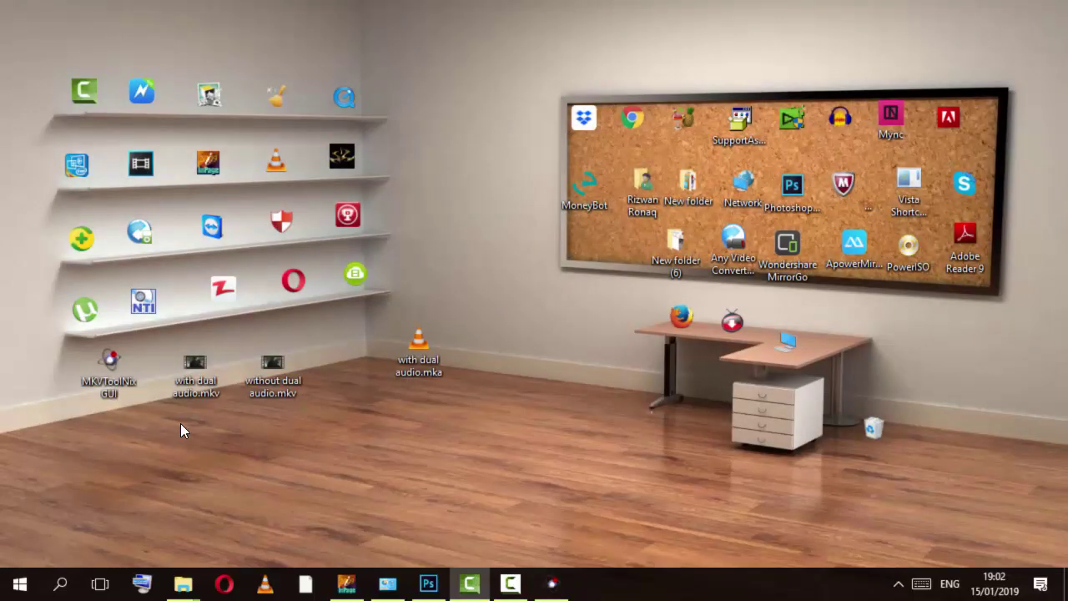
- Open "without dual audio.mkv" from the desktop, check its available audio tracks, and close the player
{"action": "left_click", "coordinate": [276, 394]}
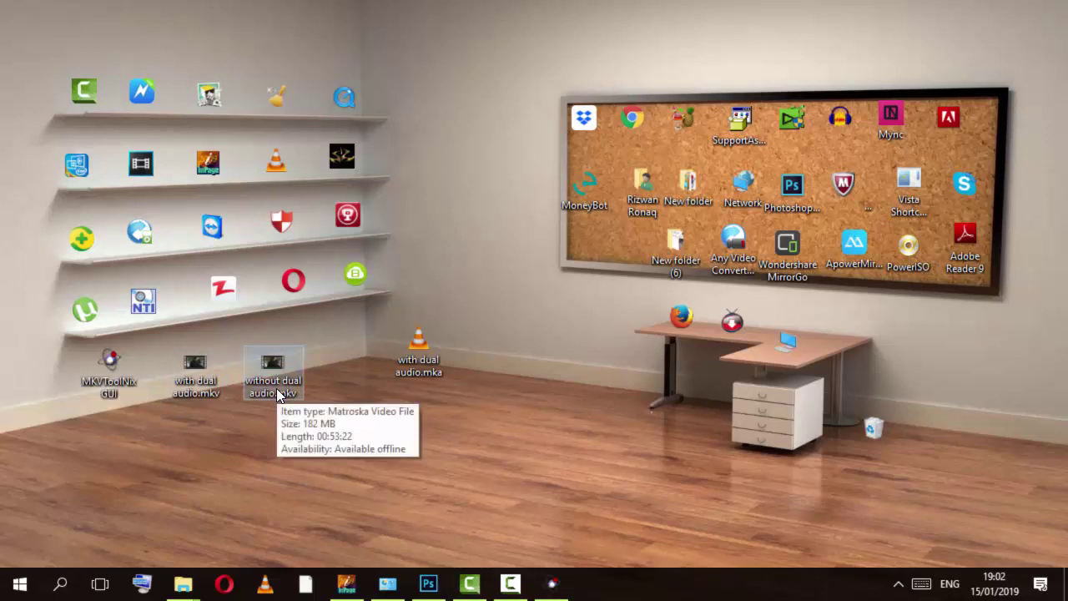
{"action": "double_click", "coordinate": [276, 394]}
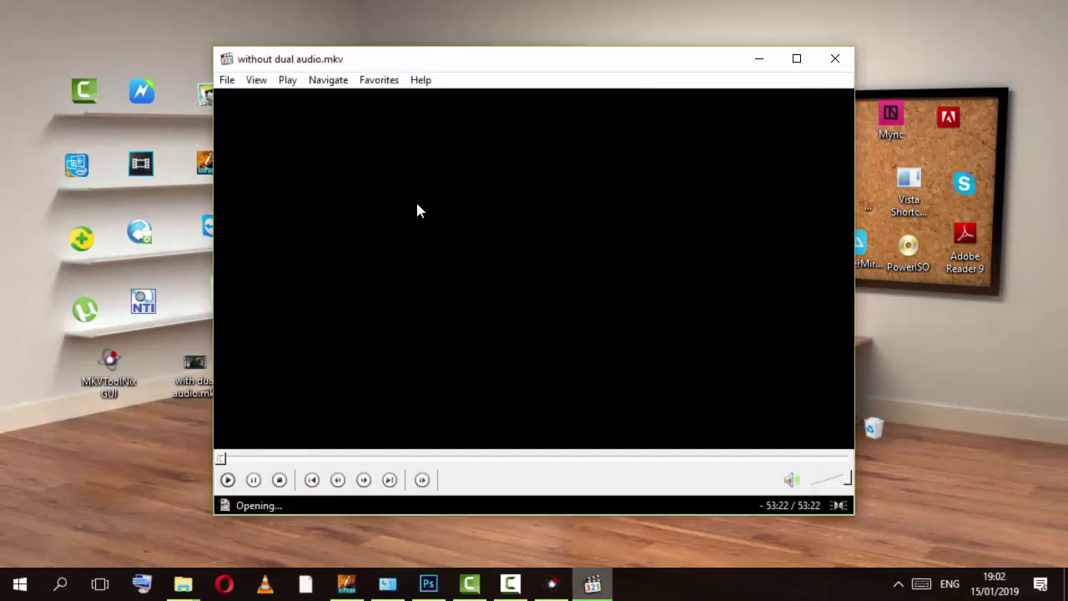
{"action": "left_click", "coordinate": [288, 80]}
{"action": "mouse_move", "coordinate": [367, 283]}
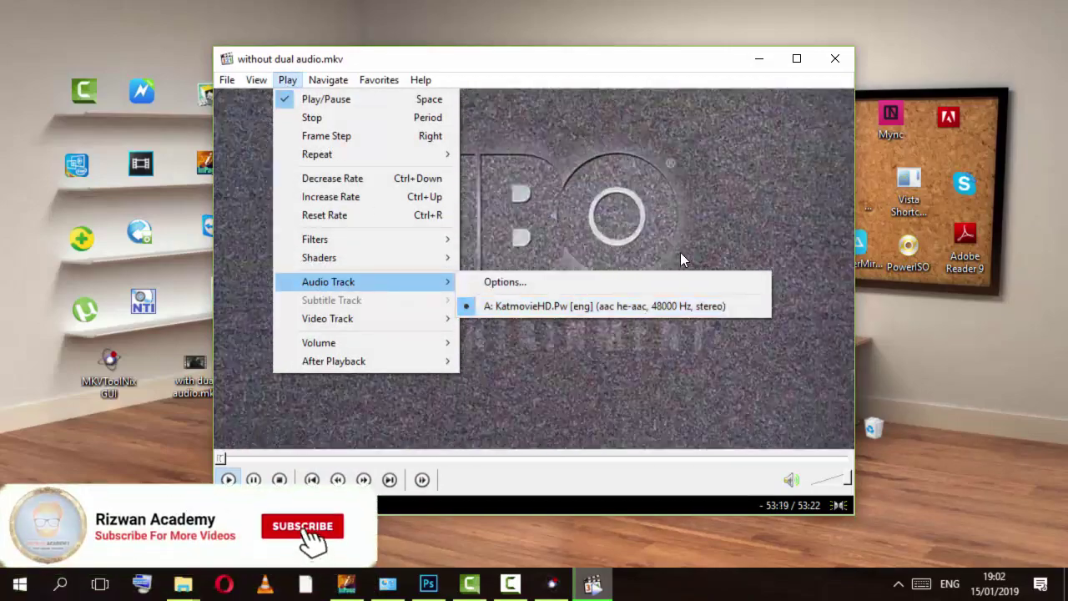
{"action": "left_click", "coordinate": [840, 58]}
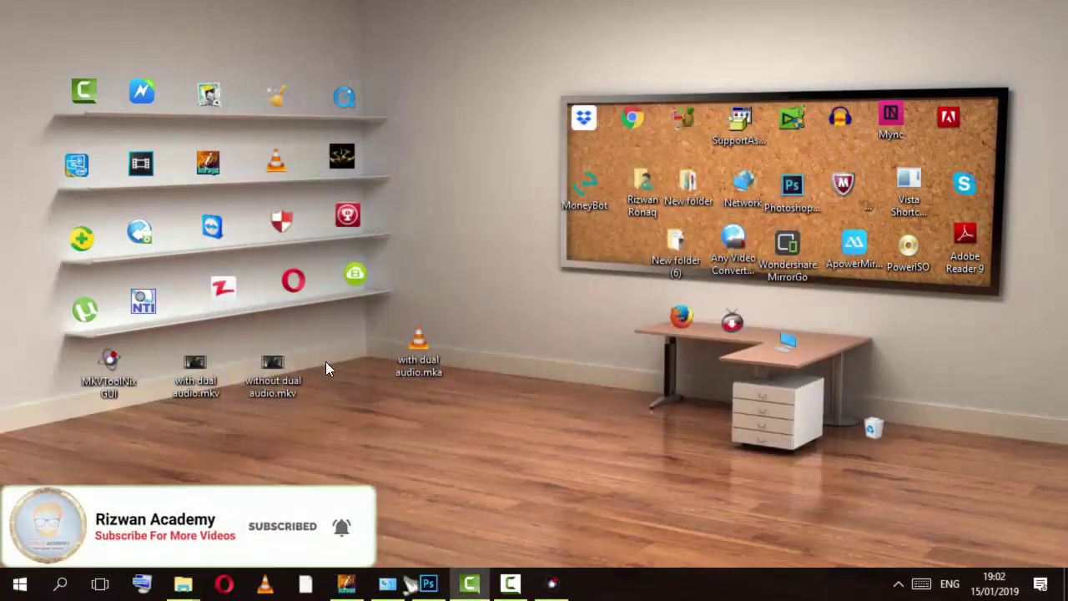
- Return to MKVToolNix and replace the source file "with dual audio.mkv" with "without dual audio.mkv" from the desktop
{"action": "left_click_drag", "start_coordinate": [270, 365], "coordinate": [463, 360]}
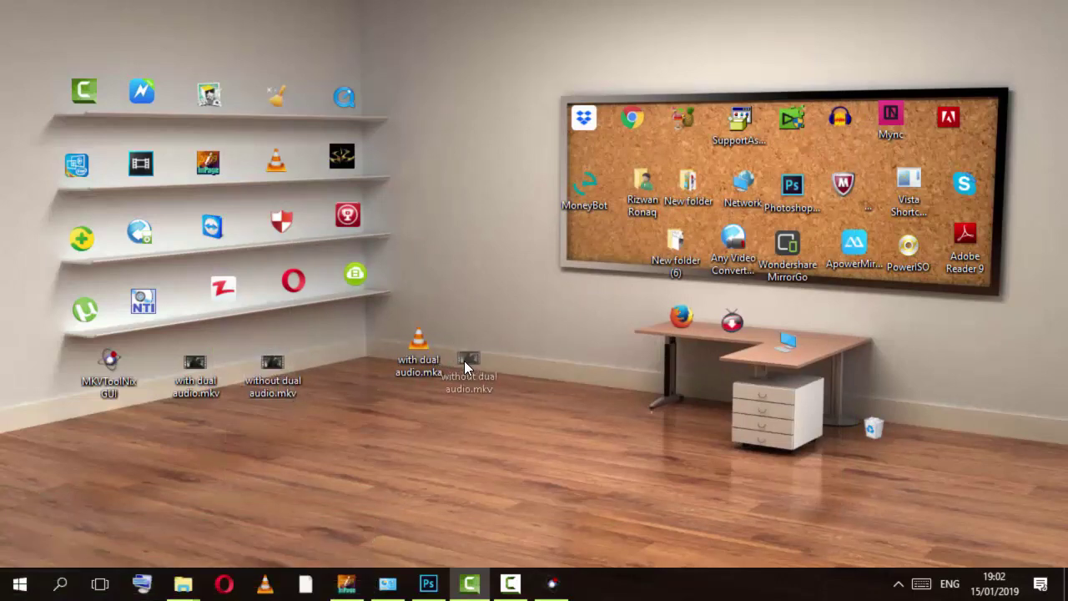
{"action": "left_click_drag", "start_coordinate": [303, 380], "coordinate": [303, 382]}
{"action": "left_click", "coordinate": [551, 583]}
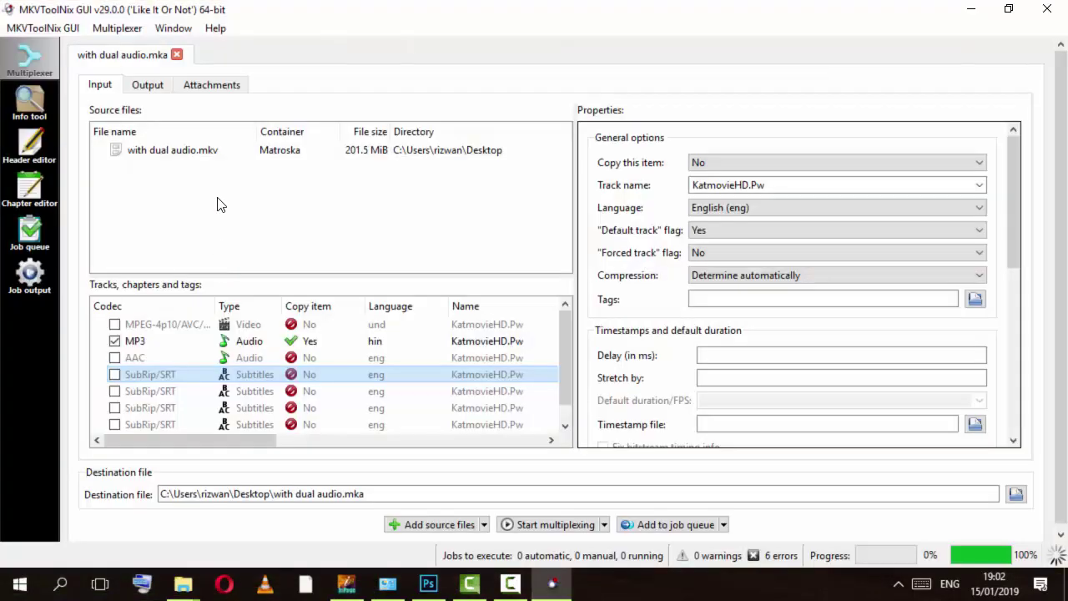
{"action": "right_click", "coordinate": [174, 155]}
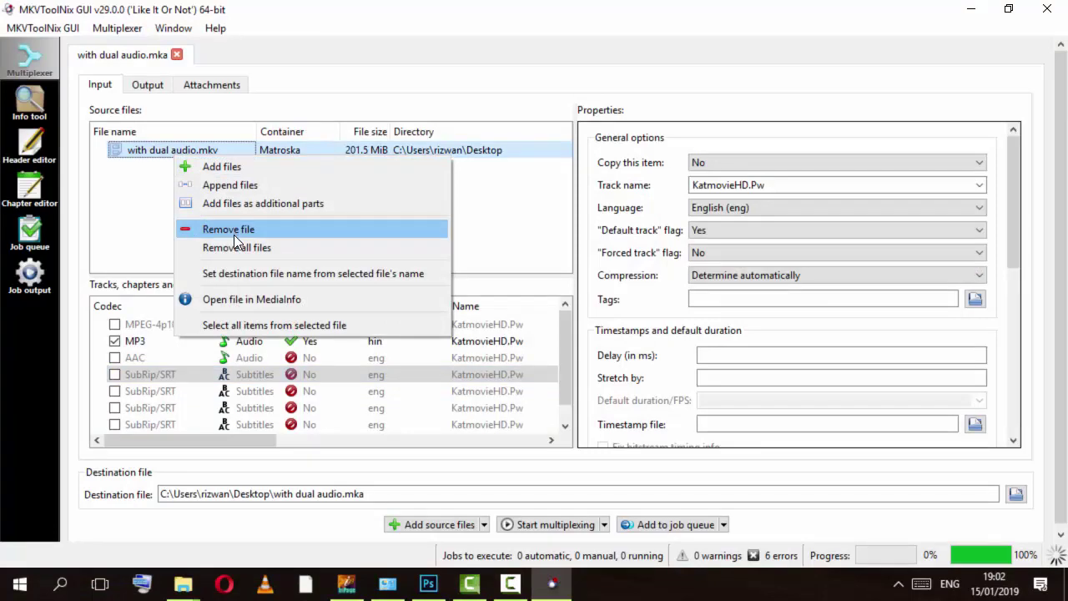
{"action": "left_click", "coordinate": [235, 235]}
{"action": "left_click", "coordinate": [970, 9]}
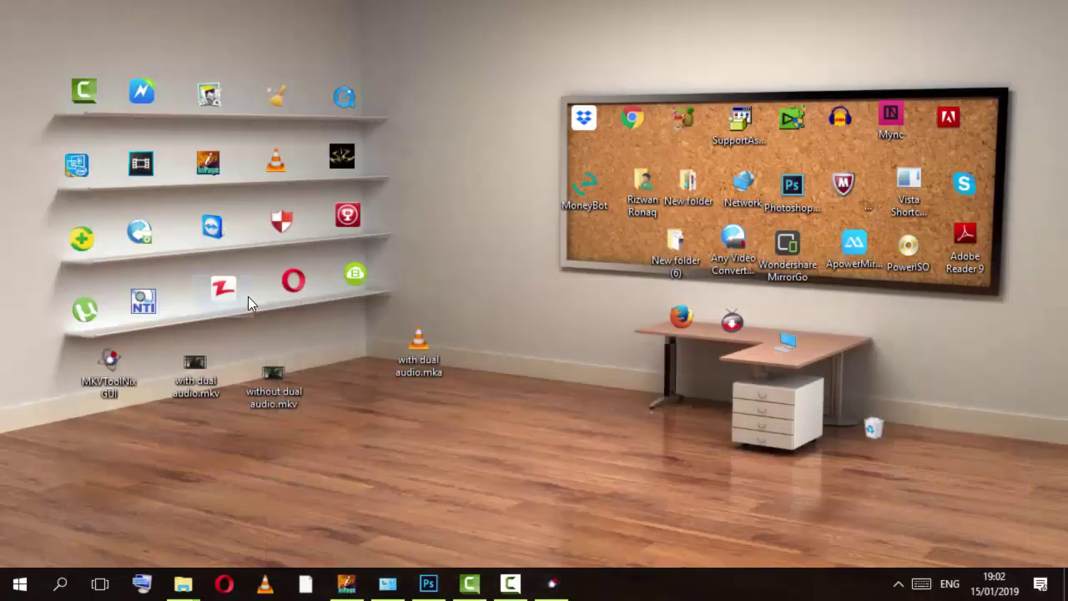
{"action": "left_click_drag", "start_coordinate": [255, 388], "coordinate": [269, 338]}
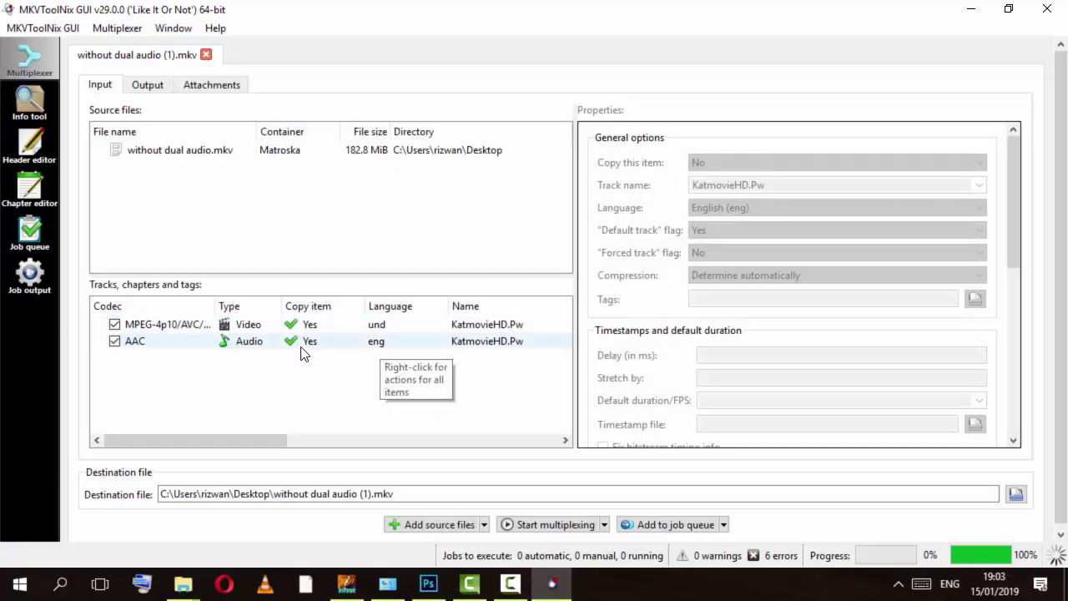
- Add "with dual audio.mka" from the desktop as a new source file to the current multiplex settings
{"action": "left_click", "coordinate": [971, 10]}
{"action": "left_click_drag", "start_coordinate": [547, 586], "coordinate": [285, 361]}
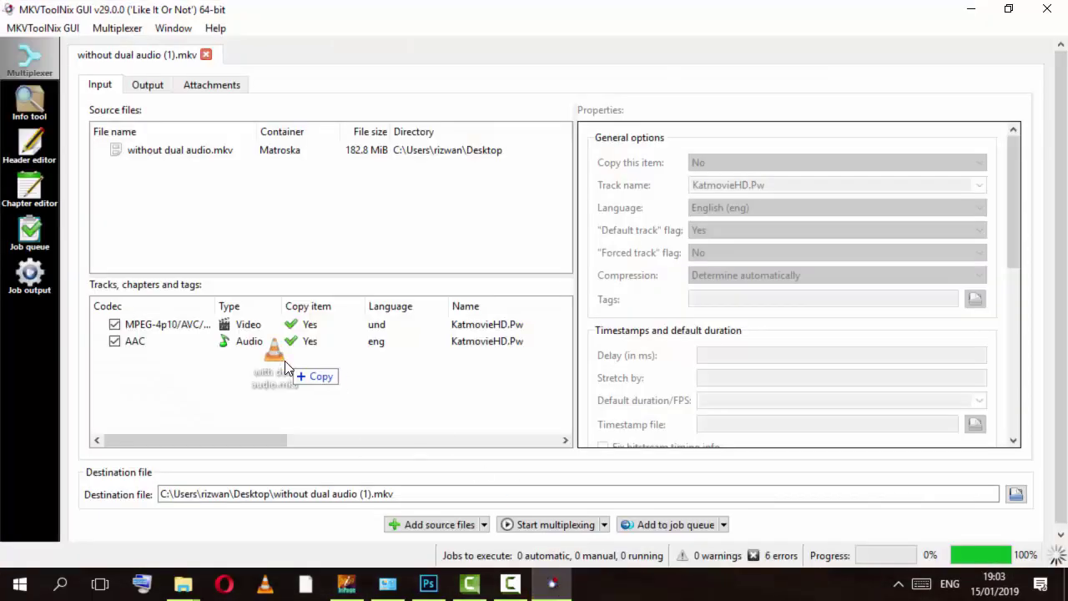
{"action": "left_click_drag", "start_coordinate": [312, 400], "coordinate": [311, 400]}
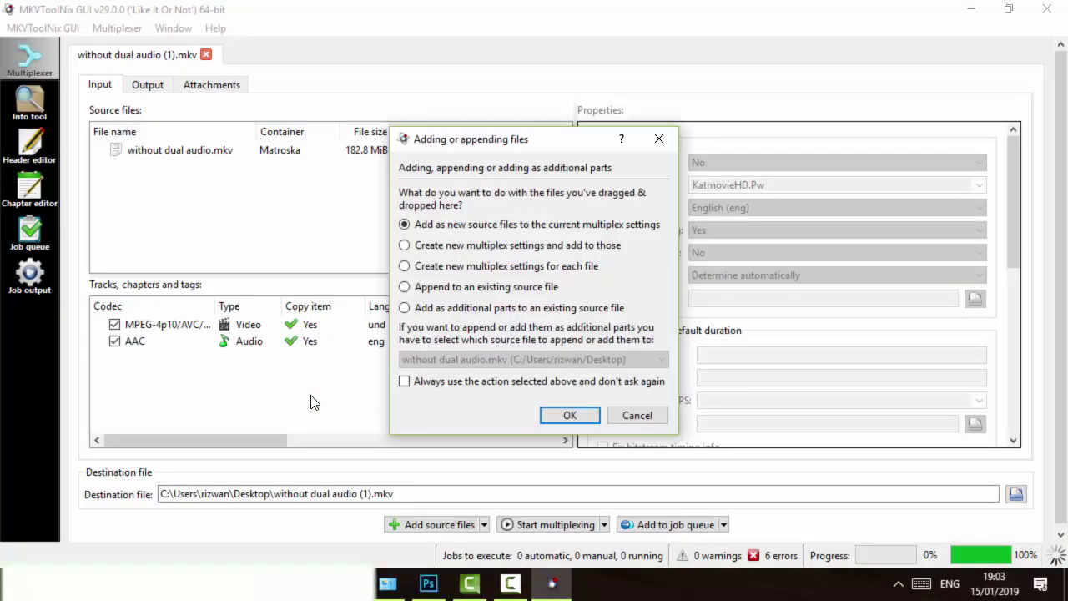
{"action": "left_click", "coordinate": [554, 417]}
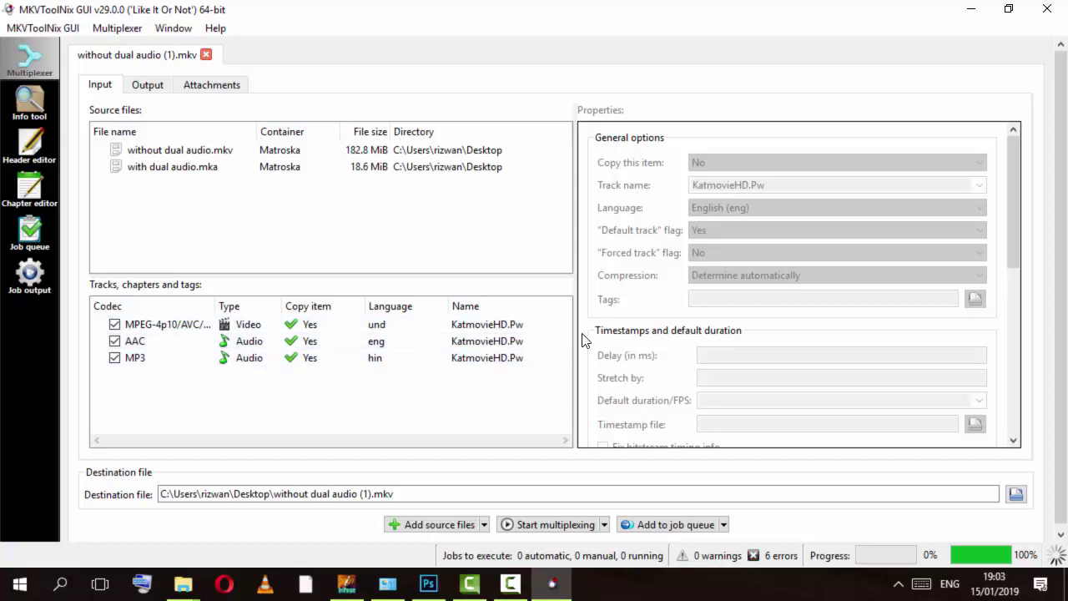
- Replace the track name of the Hindi MP3 audio track with the creator's first name
{"action": "left_click", "coordinate": [476, 358]}
{"action": "left_click", "coordinate": [794, 183]}
{"action": "left_click_drag", "start_coordinate": [794, 183], "coordinate": [690, 188]}
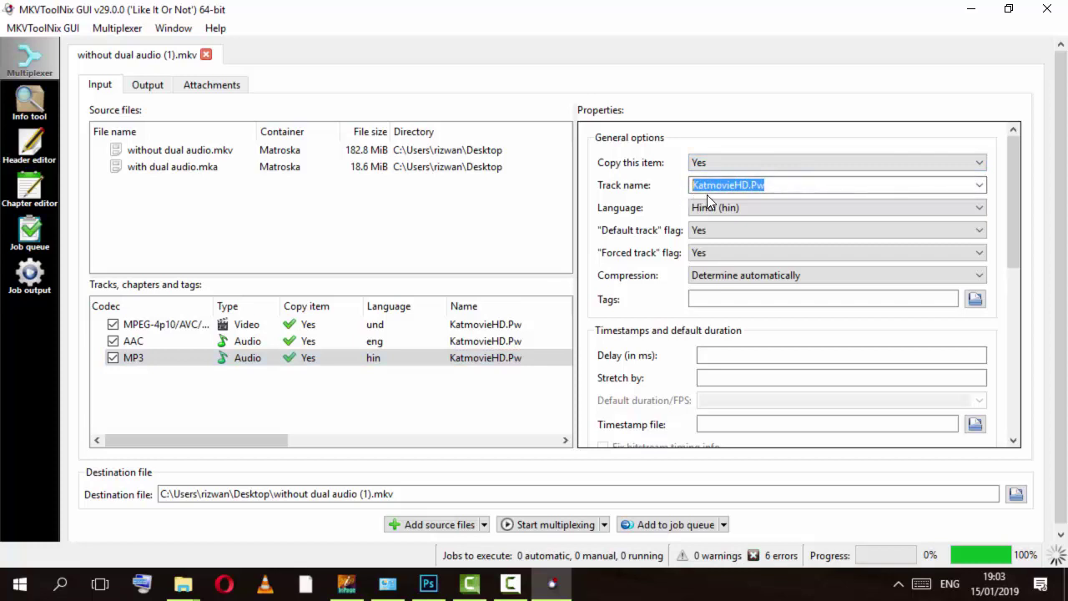
{"action": "type", "text": "rizwan"}
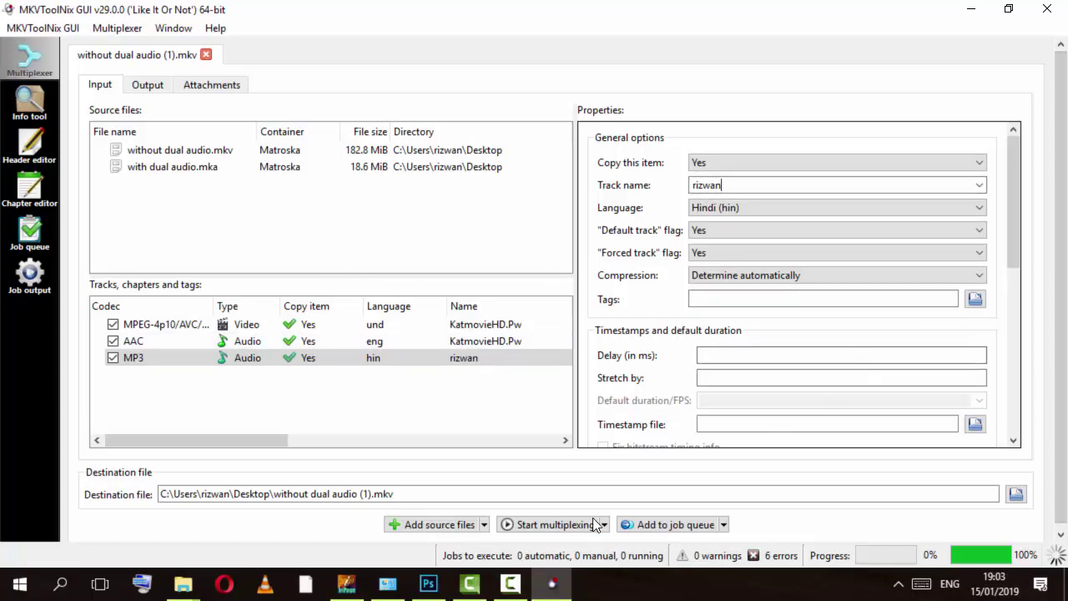
- Multiplex the sources into "without dual audio (1).mkv" and move the output file to the empty wall area of the desktop
{"action": "left_click", "coordinate": [552, 527]}
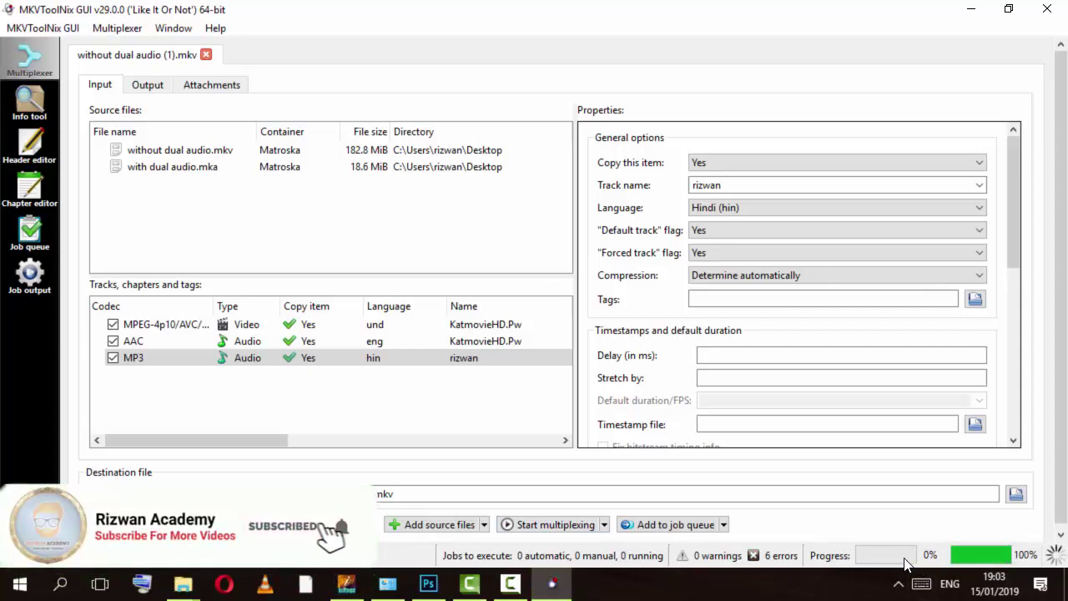
{"action": "left_click", "coordinate": [969, 15]}
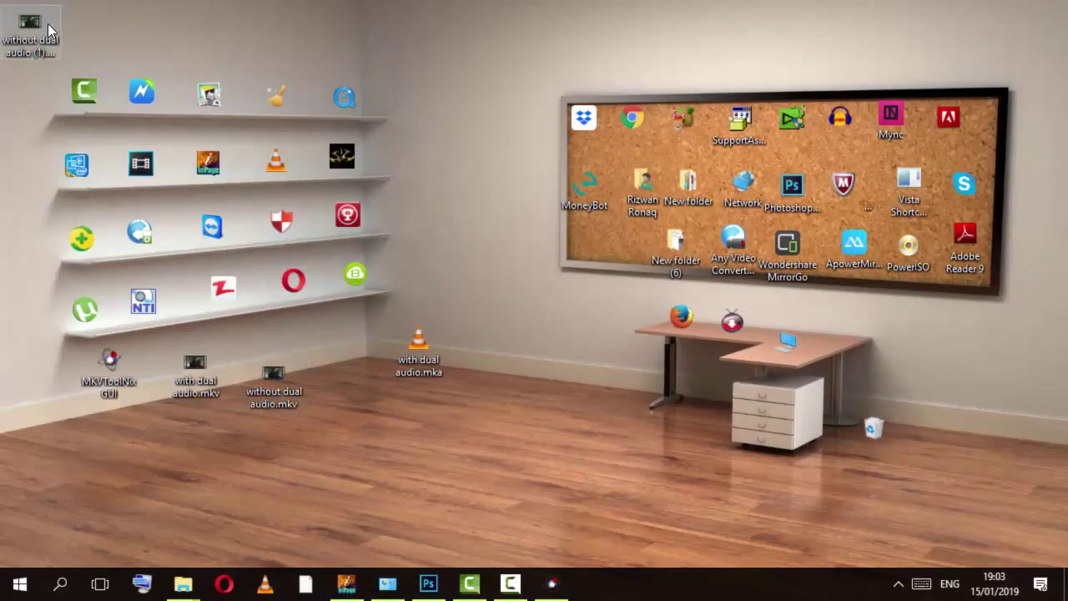
{"action": "left_click_drag", "start_coordinate": [47, 23], "coordinate": [454, 171]}
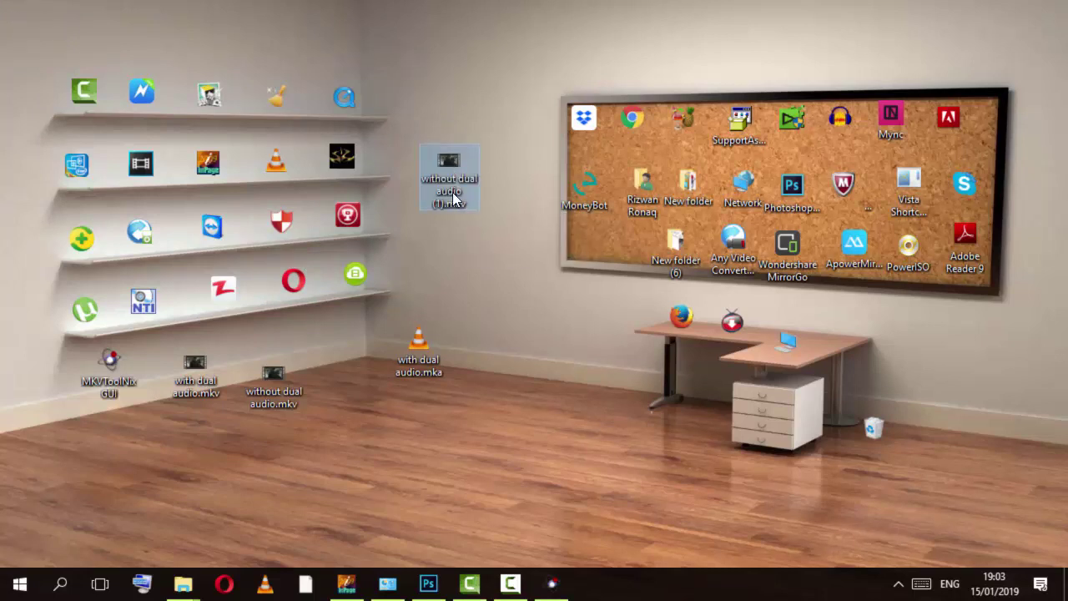
- Play "without dual audio (1).mkv", switch to the Hindi (hin) MP3 track, skip ahead to check the audio, and close the player
{"action": "double_click", "coordinate": [452, 197]}
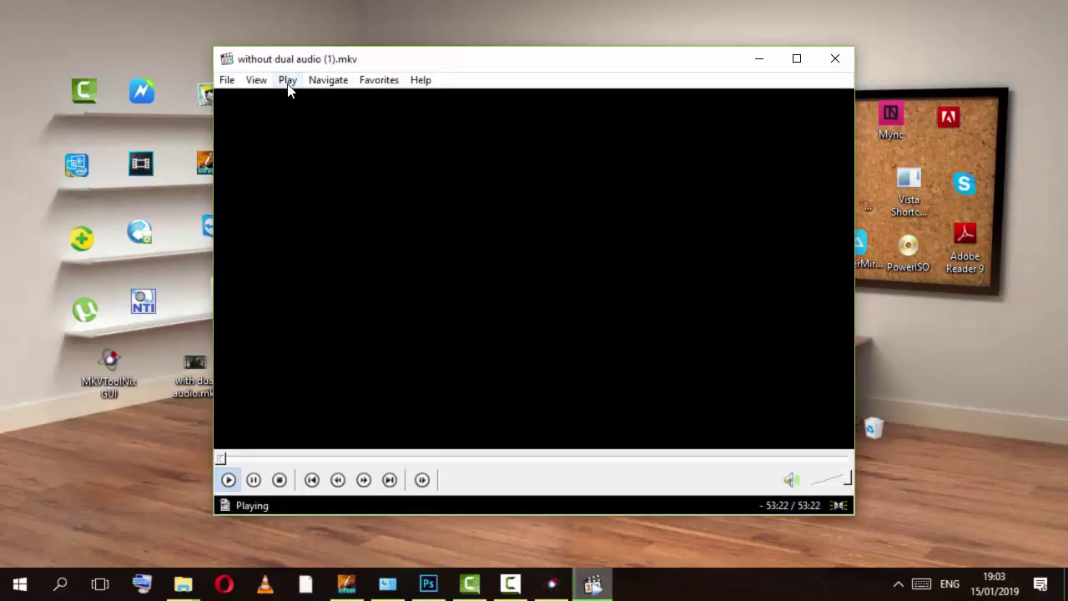
{"action": "left_click", "coordinate": [286, 80]}
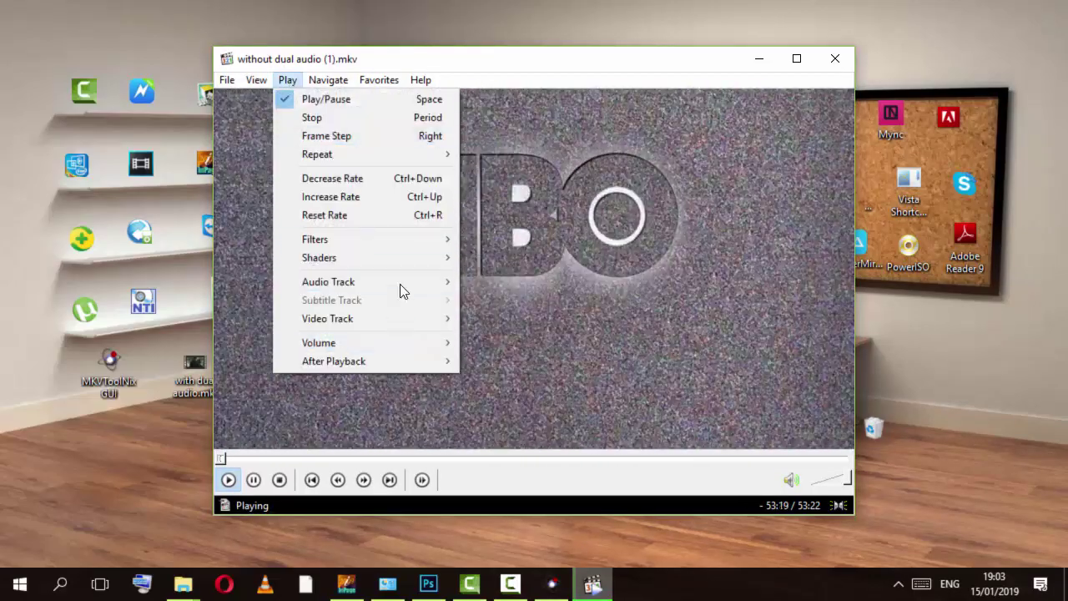
{"action": "mouse_move", "coordinate": [399, 283]}
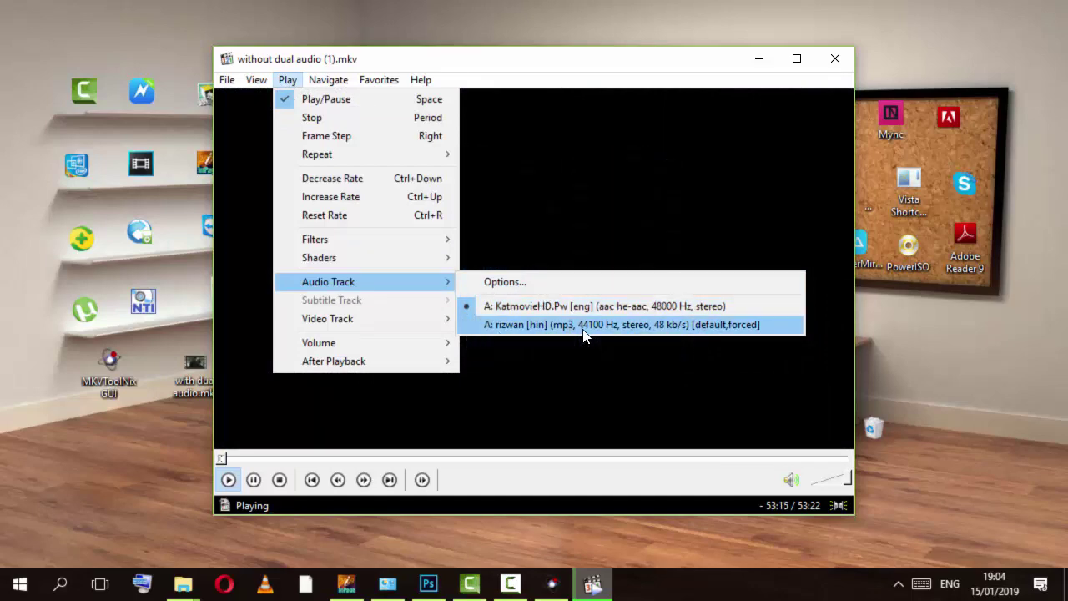
{"action": "left_click", "coordinate": [541, 329]}
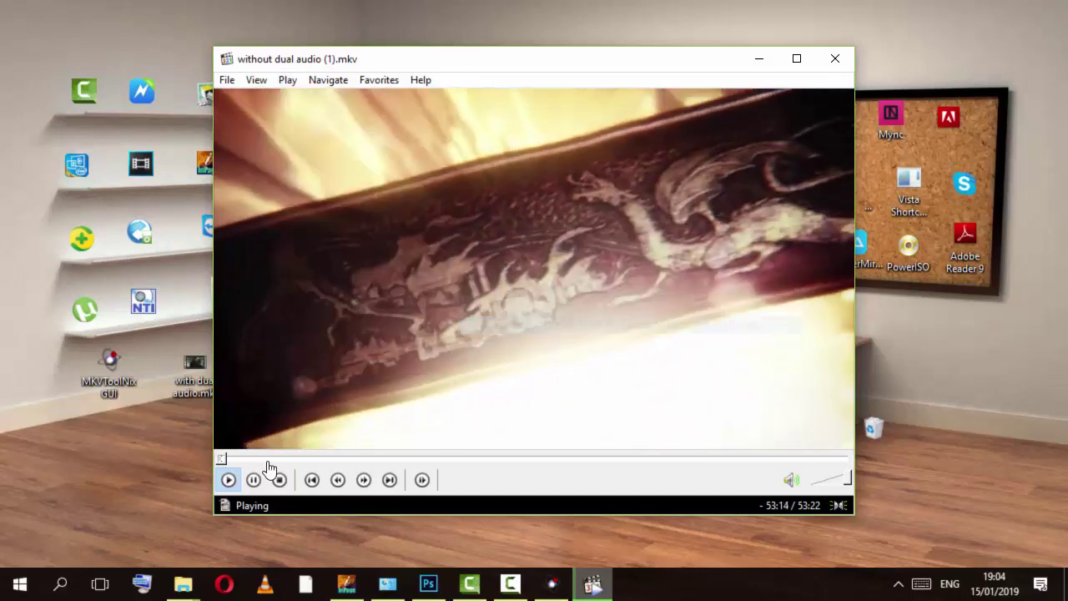
{"action": "left_click", "coordinate": [272, 458]}
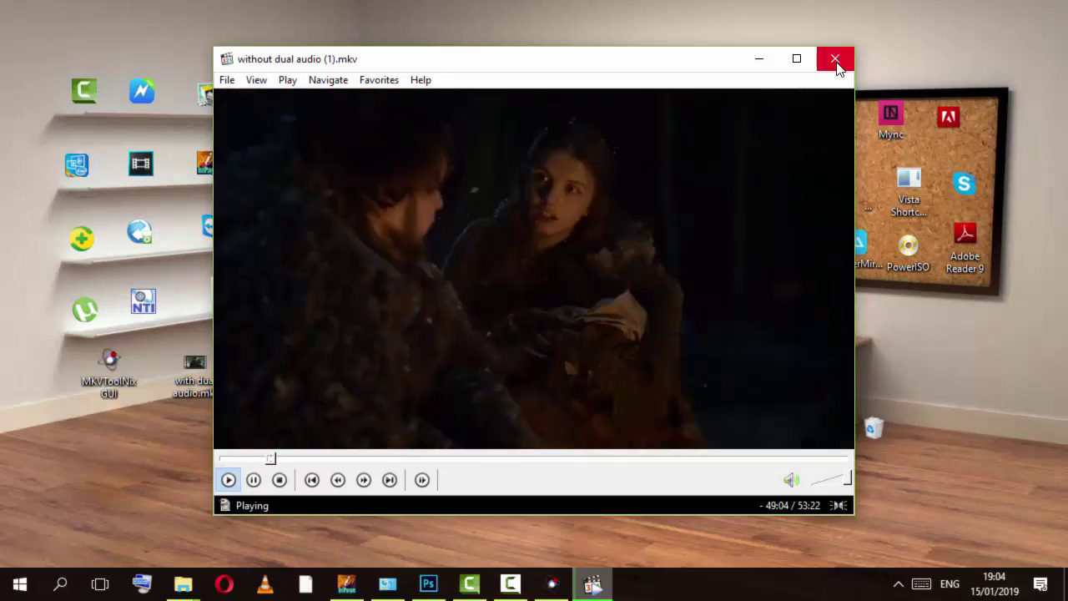
{"action": "left_click", "coordinate": [835, 61]}
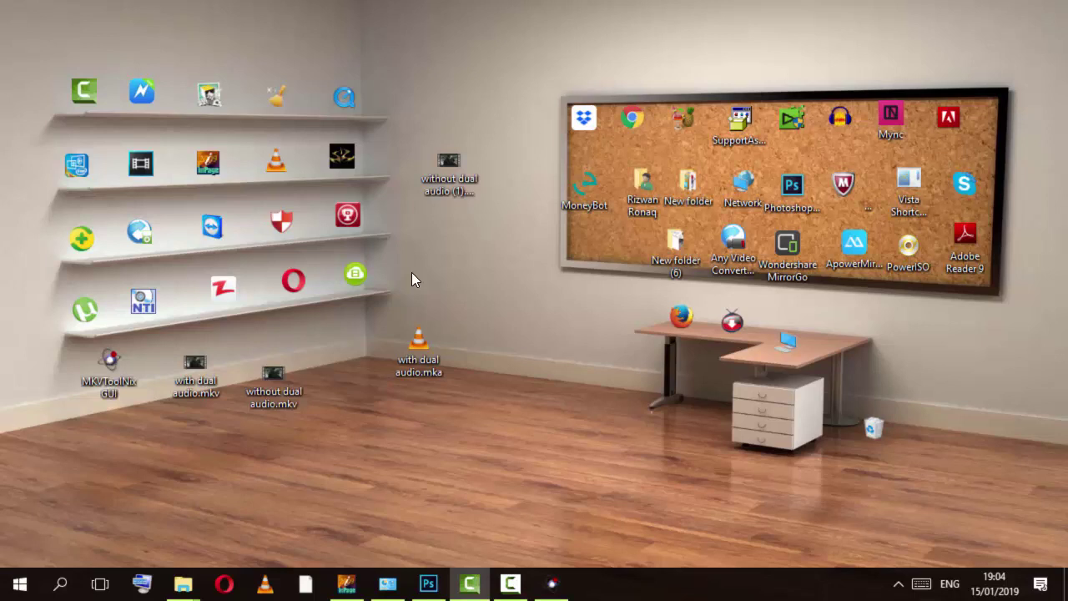
{"action": "left_click", "coordinate": [511, 587]}
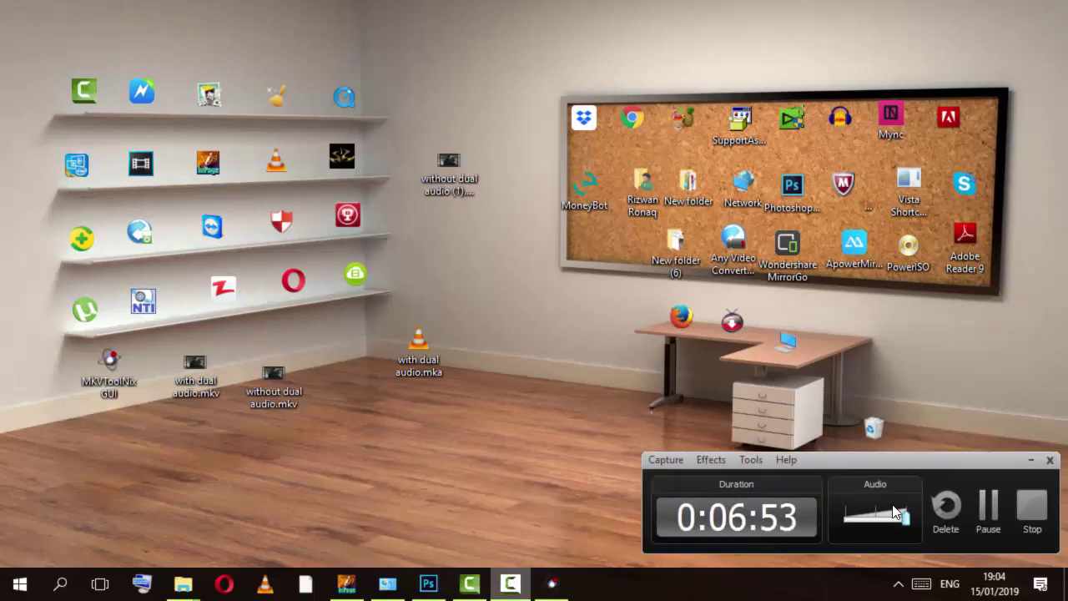